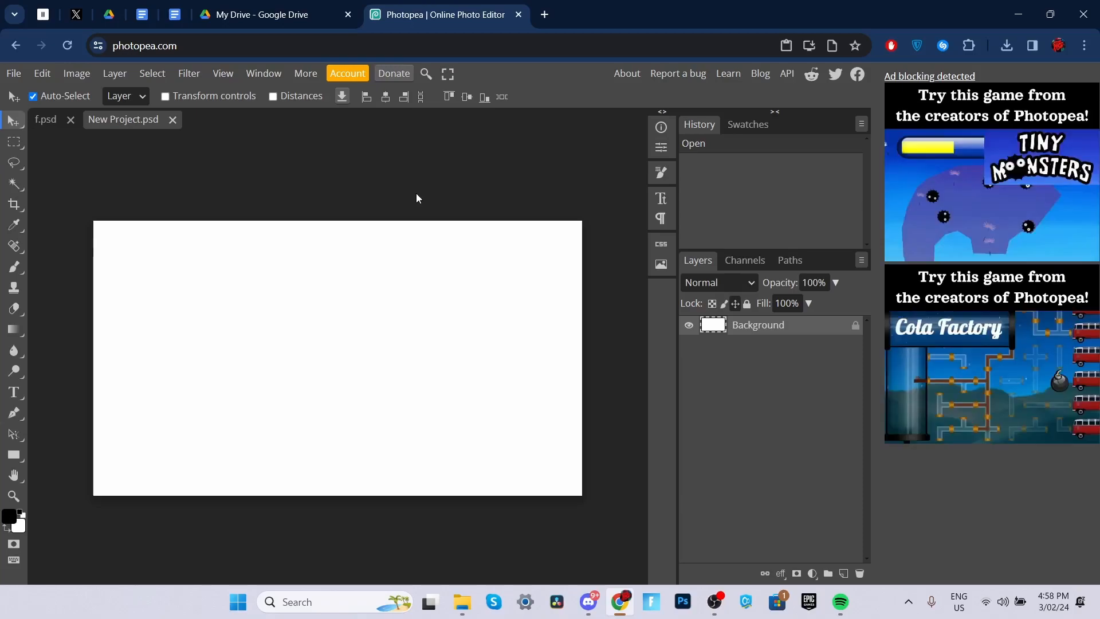
Place the grass layer beneath the man's cutout layer and the sky layer beneath the grass.
key(ctrl+t)
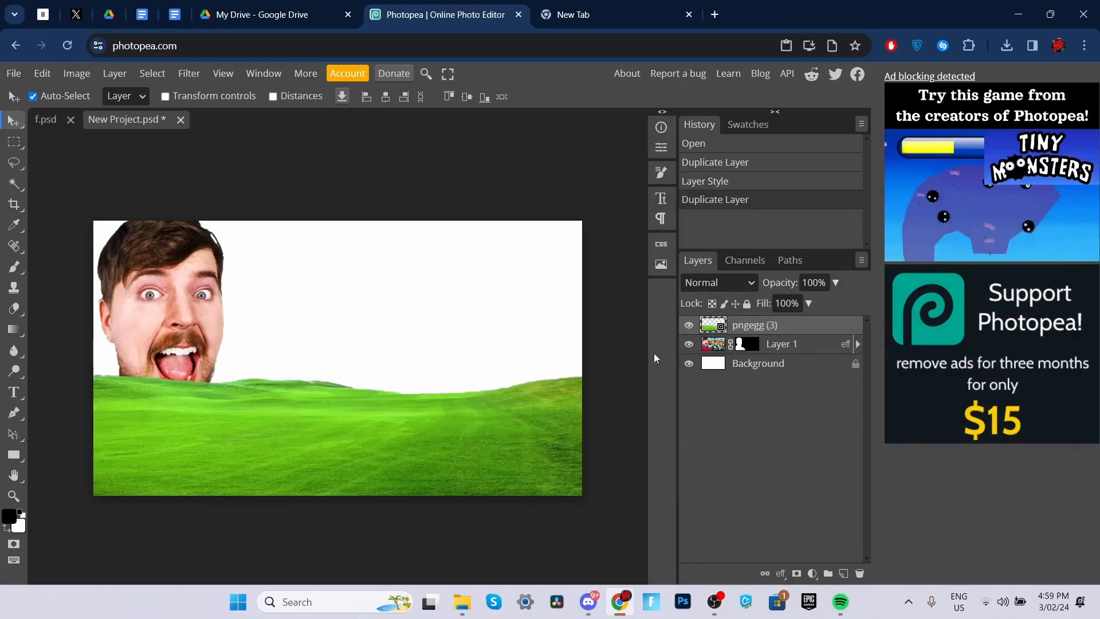
drag(380, 421, 390, 370)
key(ctrl+z)
drag(797, 325, 792, 348)
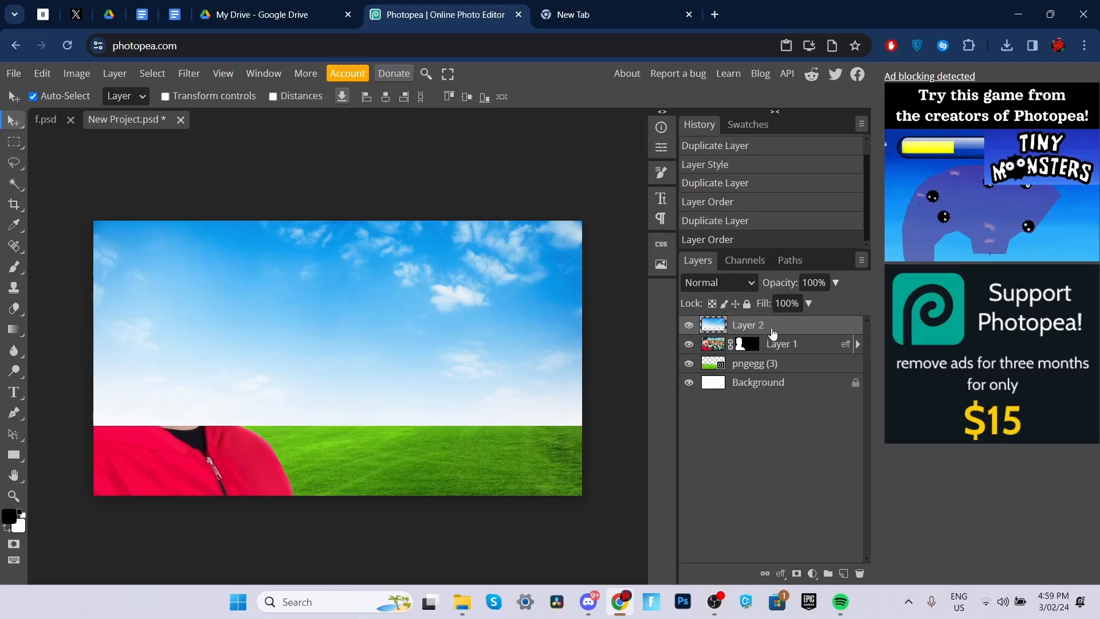
drag(772, 332, 787, 371)
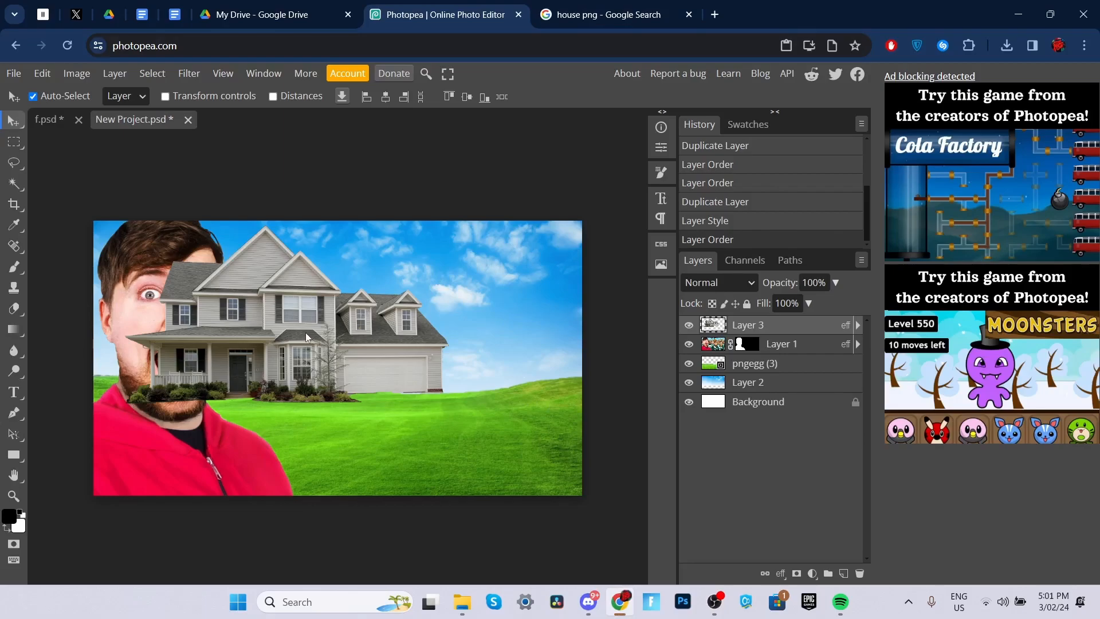
Place the house layer below the man's layer and position the house on the lawn, partly behind his head.
drag(305, 332, 403, 322)
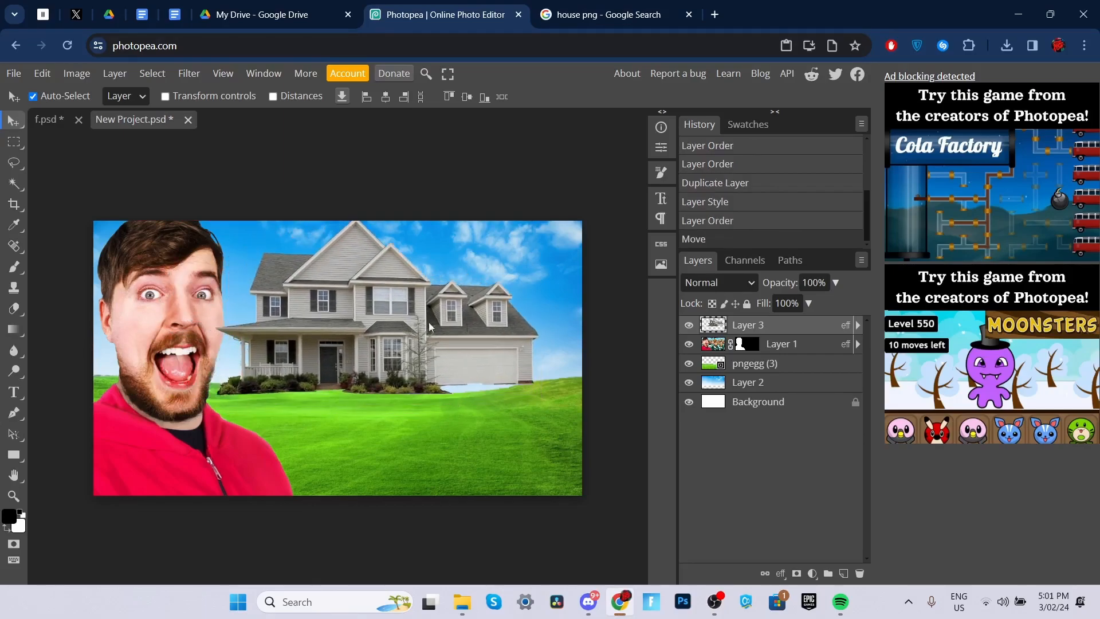
drag(779, 325, 716, 359)
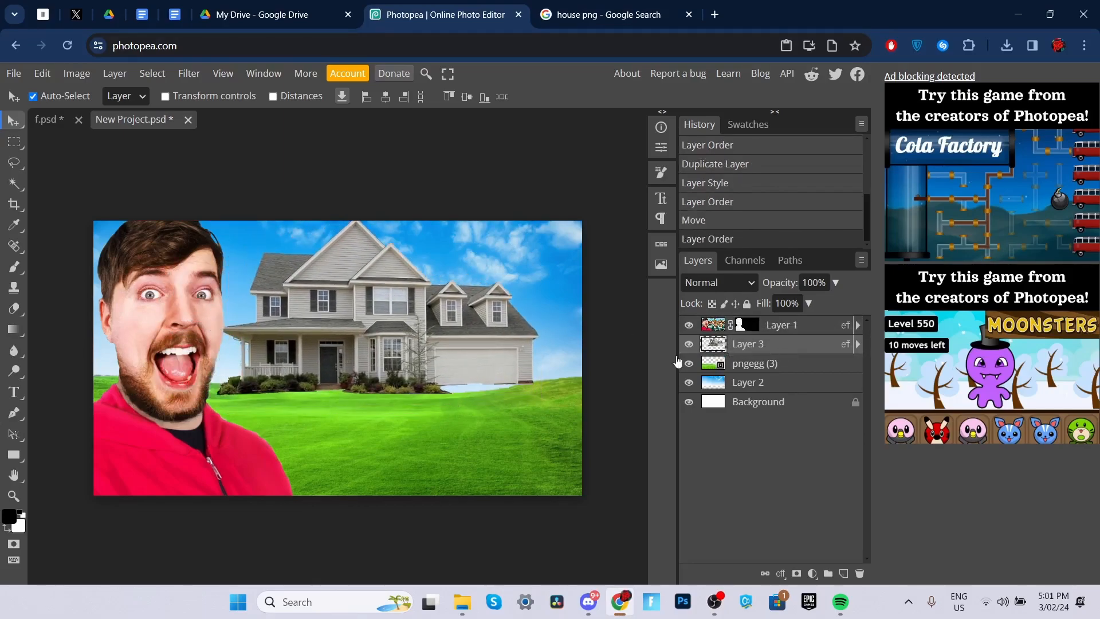
drag(410, 348, 335, 342)
Add a drop shadow to the house layer with 48% opacity, 30 px distance and 26 px size.
double_click(785, 343)
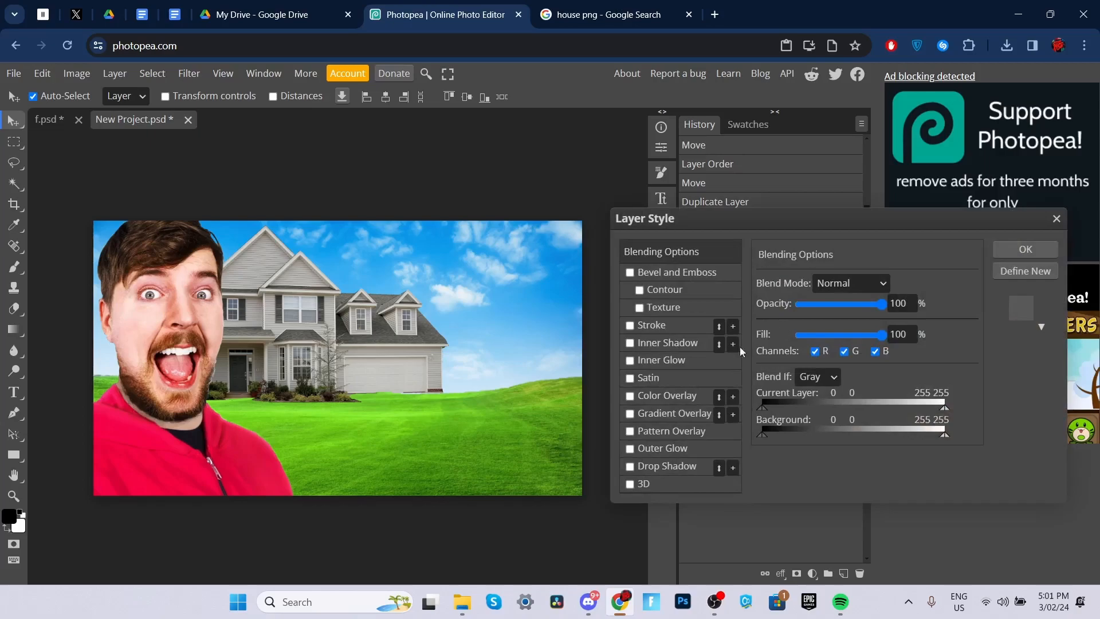
click(640, 468)
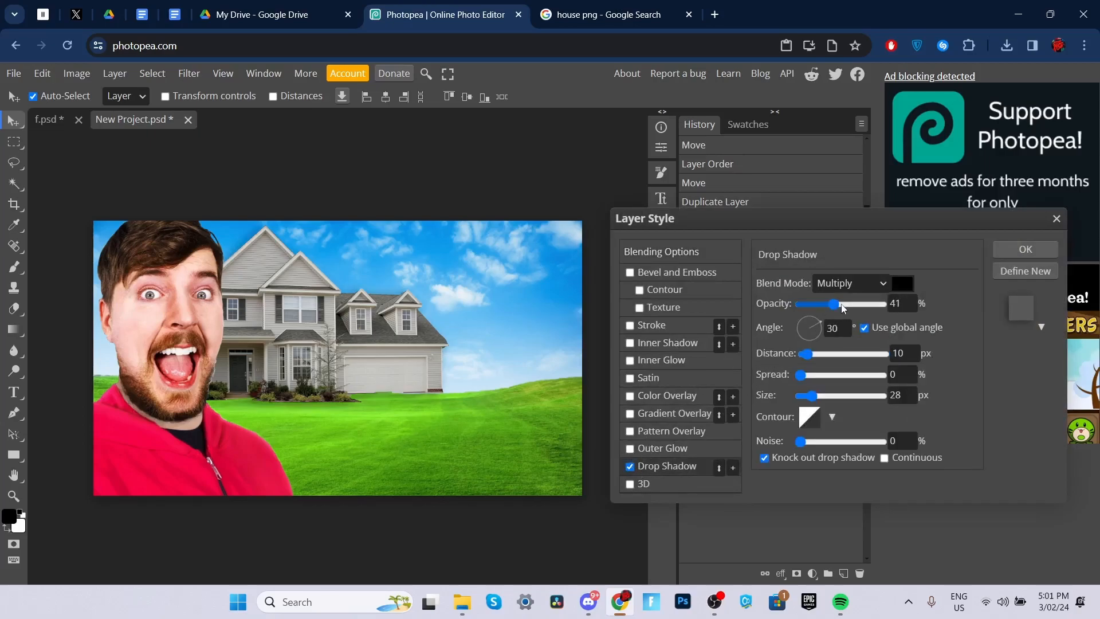
mouse_move(835, 306)
mouse_down()
mouse_move(860, 307)
mouse_move(840, 308)
mouse_up()
drag(805, 354, 818, 354)
drag(811, 396, 813, 399)
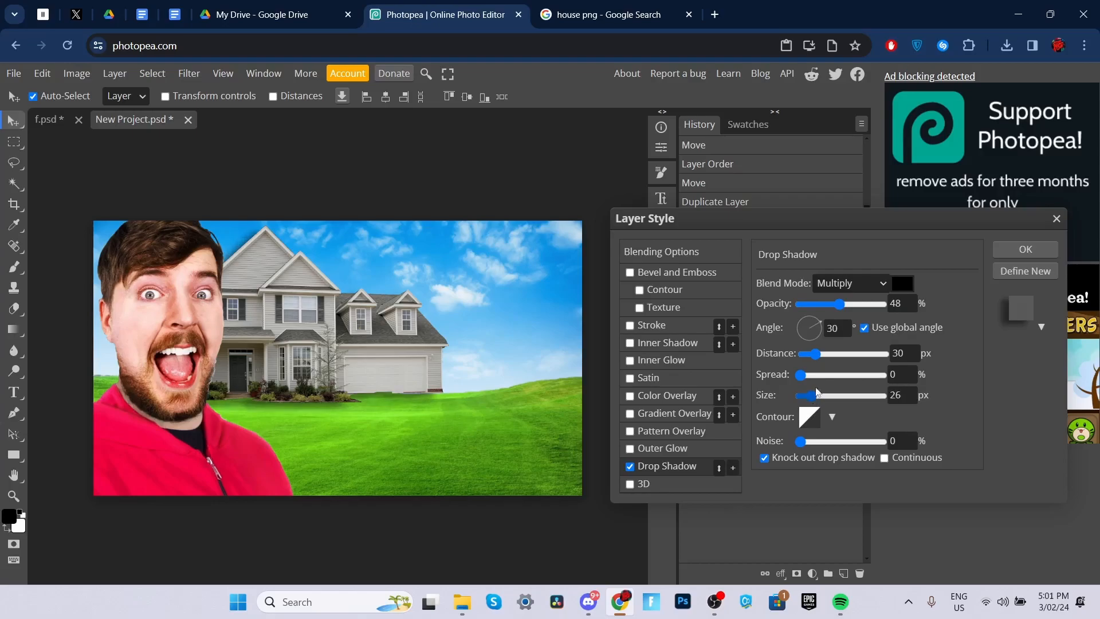
click(1006, 251)
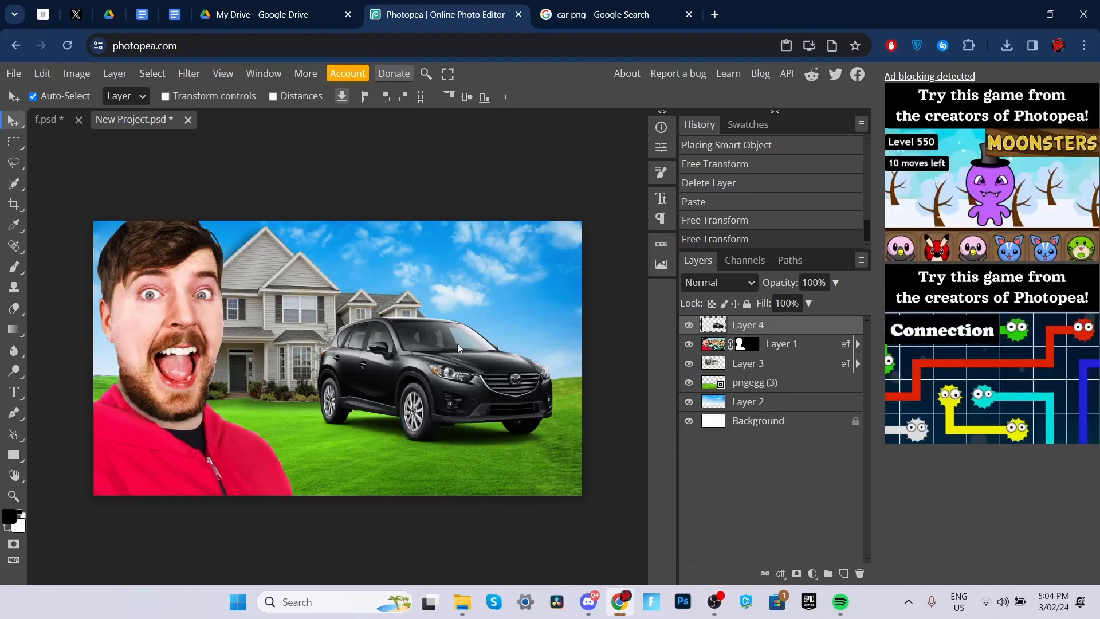
Move the car left on the lawn so it stands in front of the house's garage.
key(ctrl+t)
mouse_move(480, 358)
mouse_down()
mouse_move(463, 335)
mouse_move(489, 350)
mouse_up()
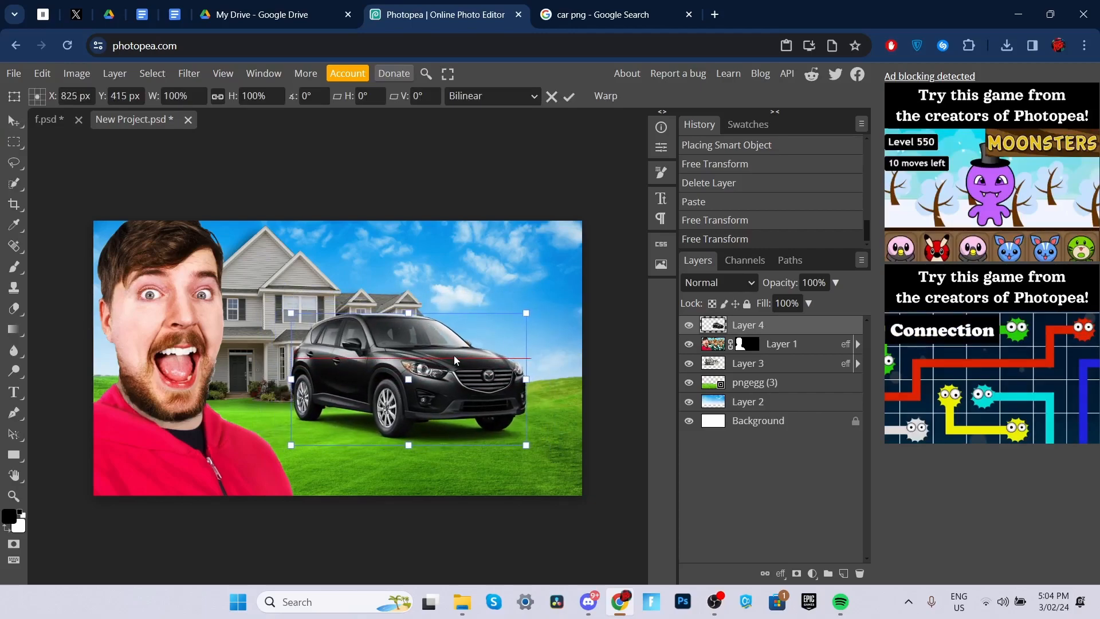
key(Return)
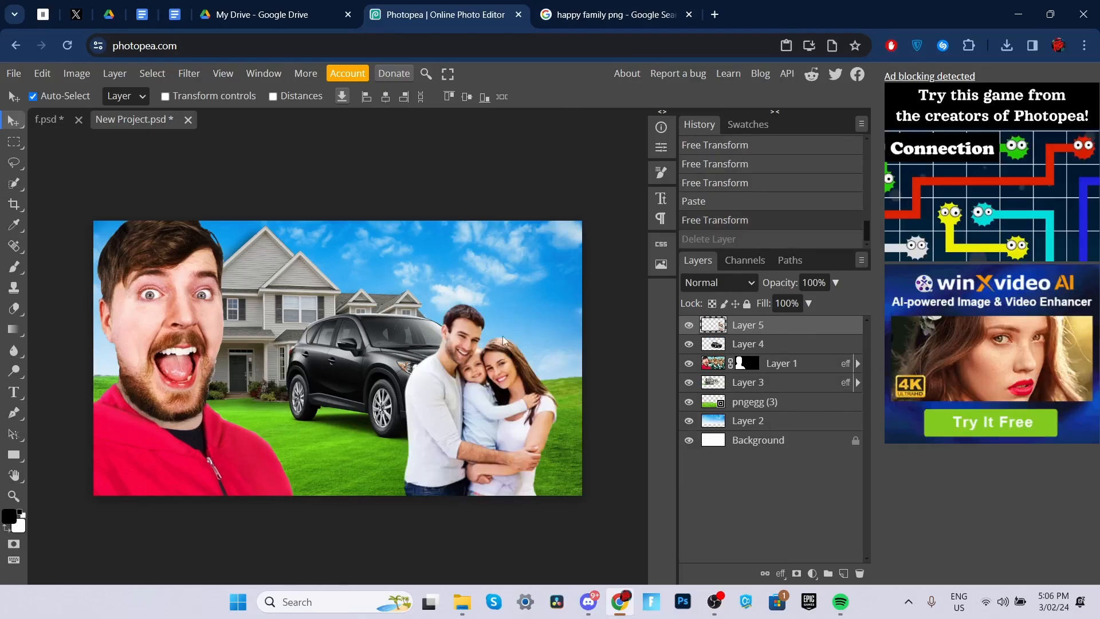
Enlarge the family cutout to about 104% and position it in the lower right of the image, overlapping the car.
key(ctrl+t)
drag(546, 311, 554, 279)
drag(512, 337, 522, 351)
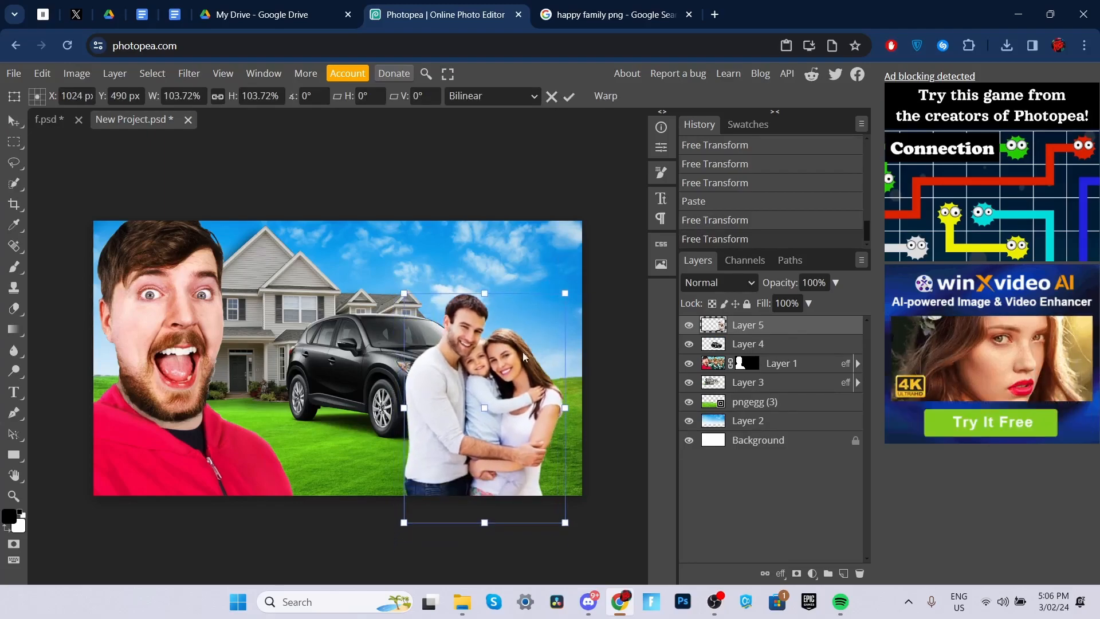
key(Return)
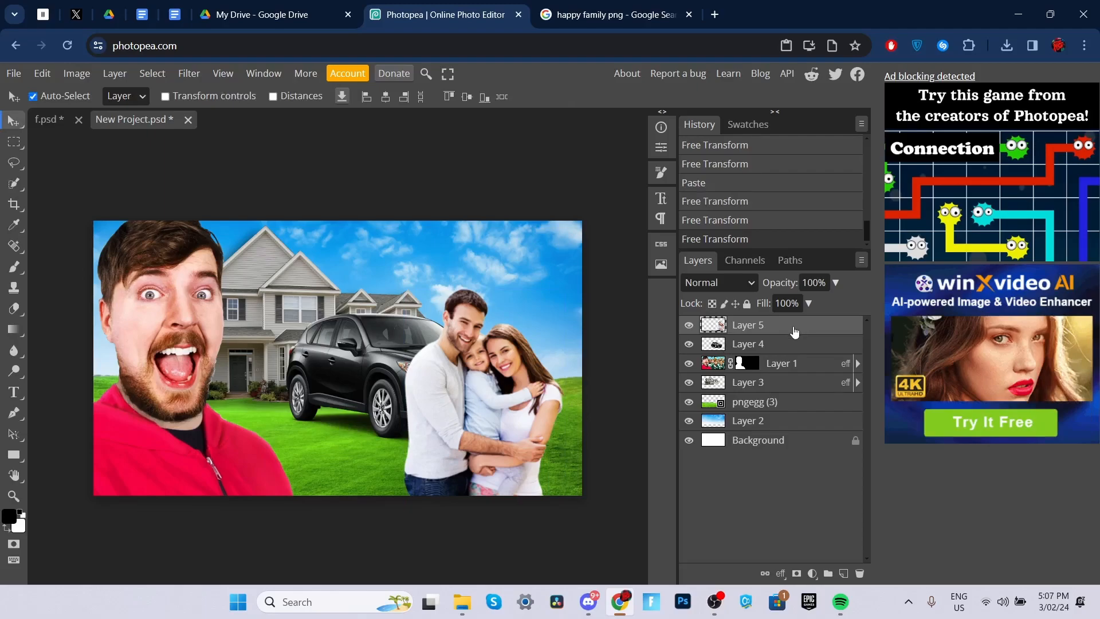
Add an outer glow to the family layer and set its colour to white.
double_click(794, 331)
click(662, 449)
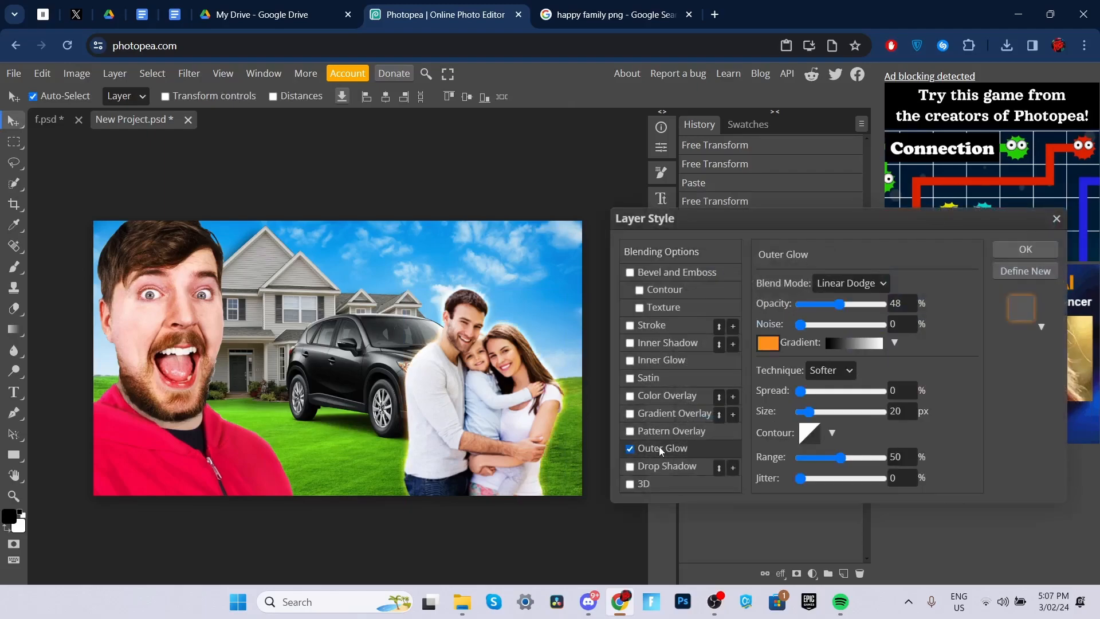
click(767, 343)
drag(385, 353, 224, 310)
click(523, 319)
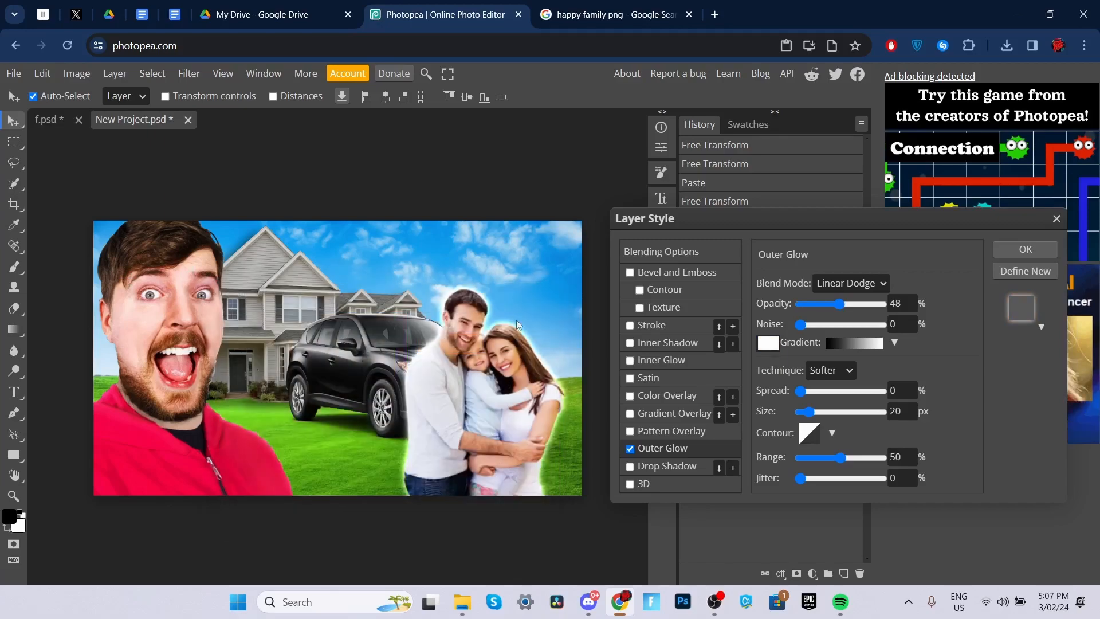
Soften the family's outer glow with 30% opacity, Normal blend mode, 23% spread and 62 px size.
drag(839, 304, 825, 305)
click(842, 284)
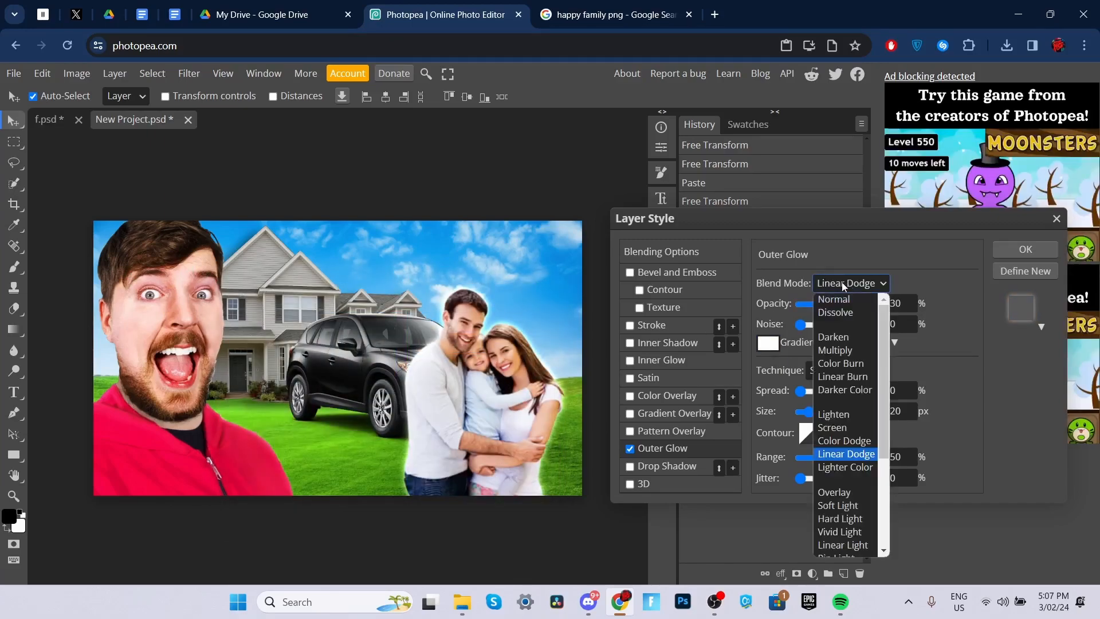
click(840, 299)
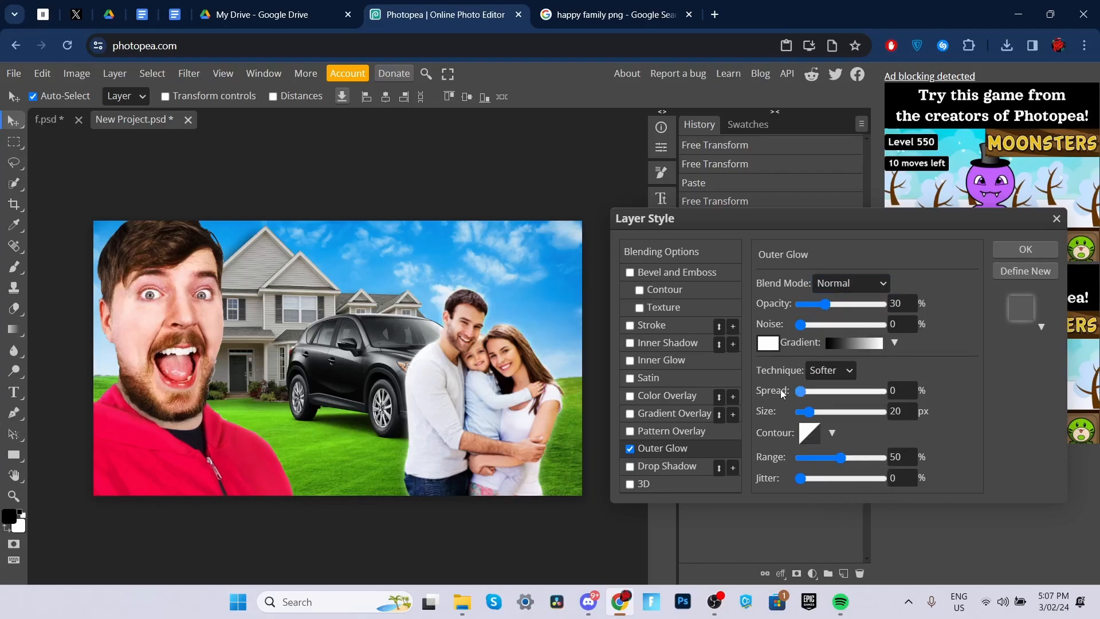
drag(809, 413, 822, 392)
click(826, 371)
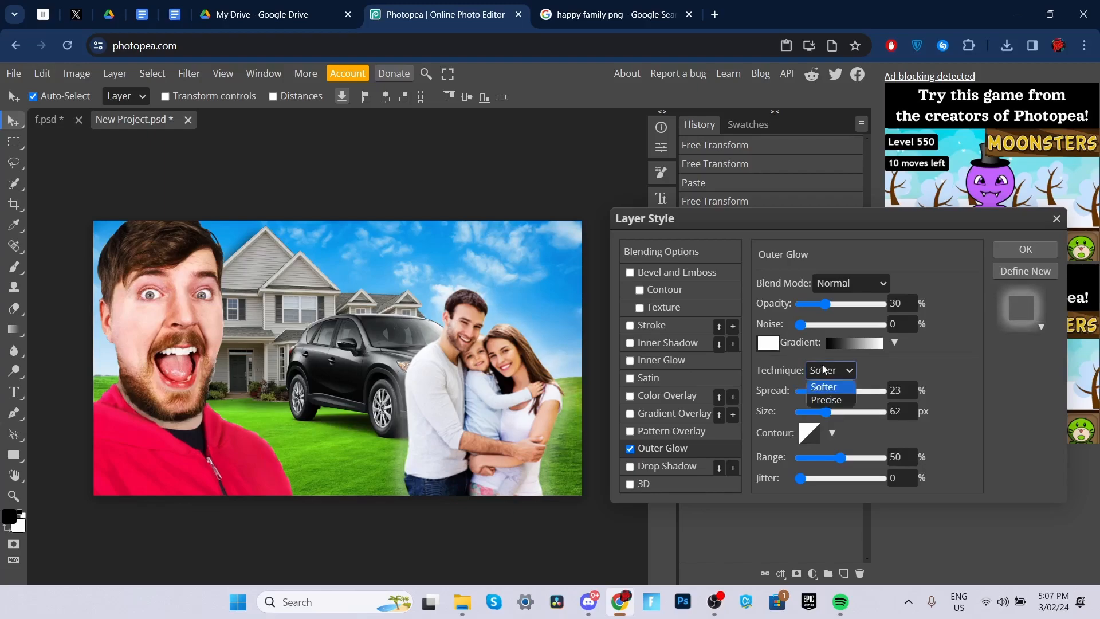
Add a white outside stroke of 1 px to the family layer.
click(651, 325)
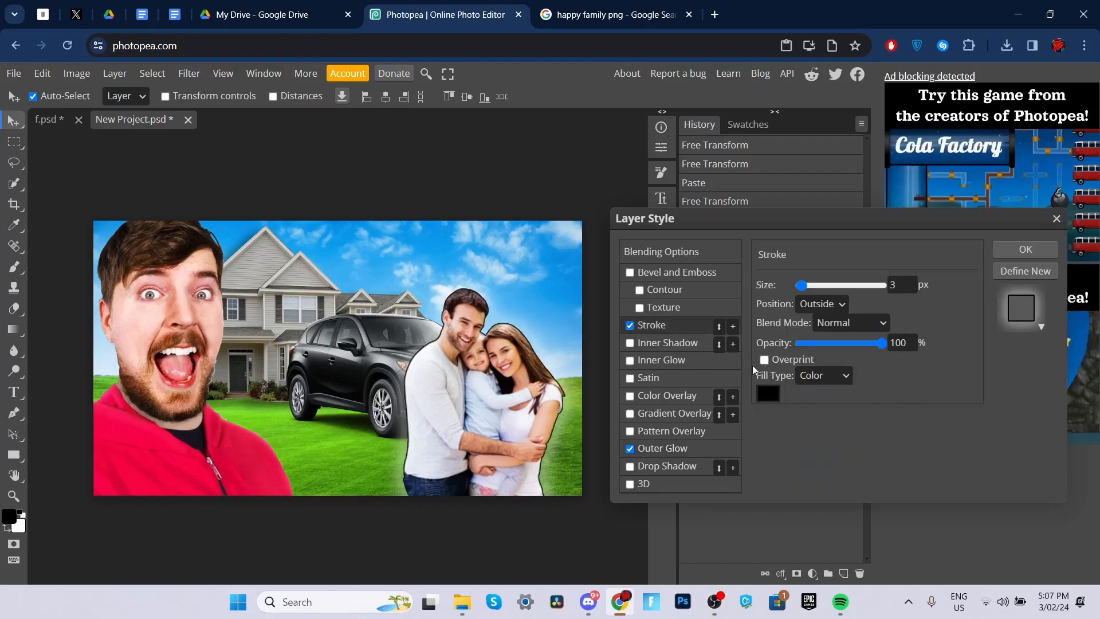
click(769, 396)
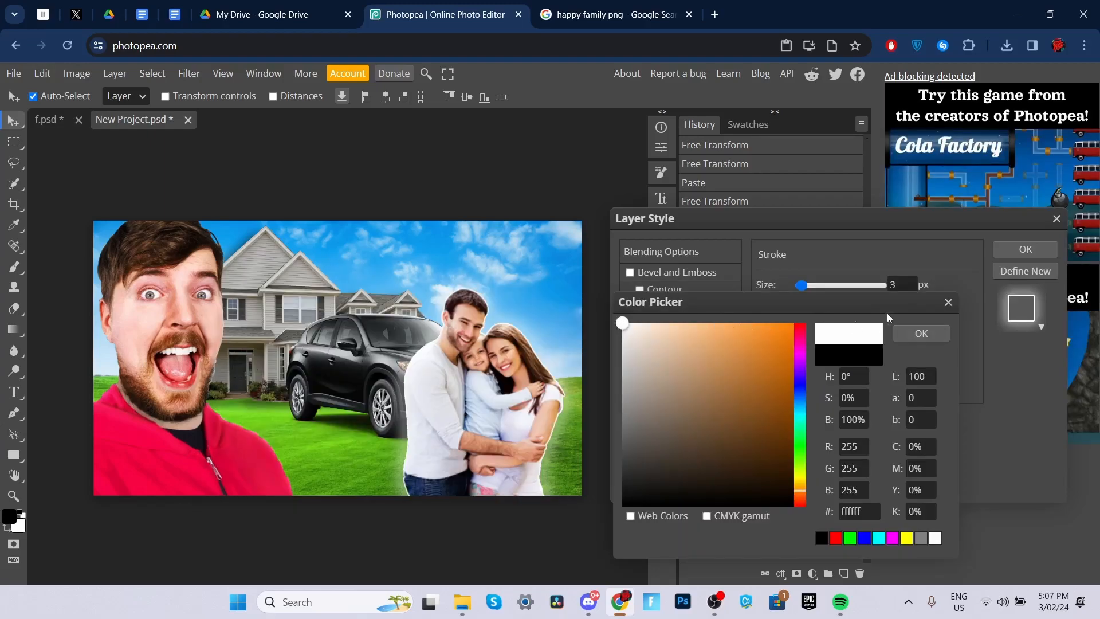
click(909, 334)
drag(802, 285, 799, 286)
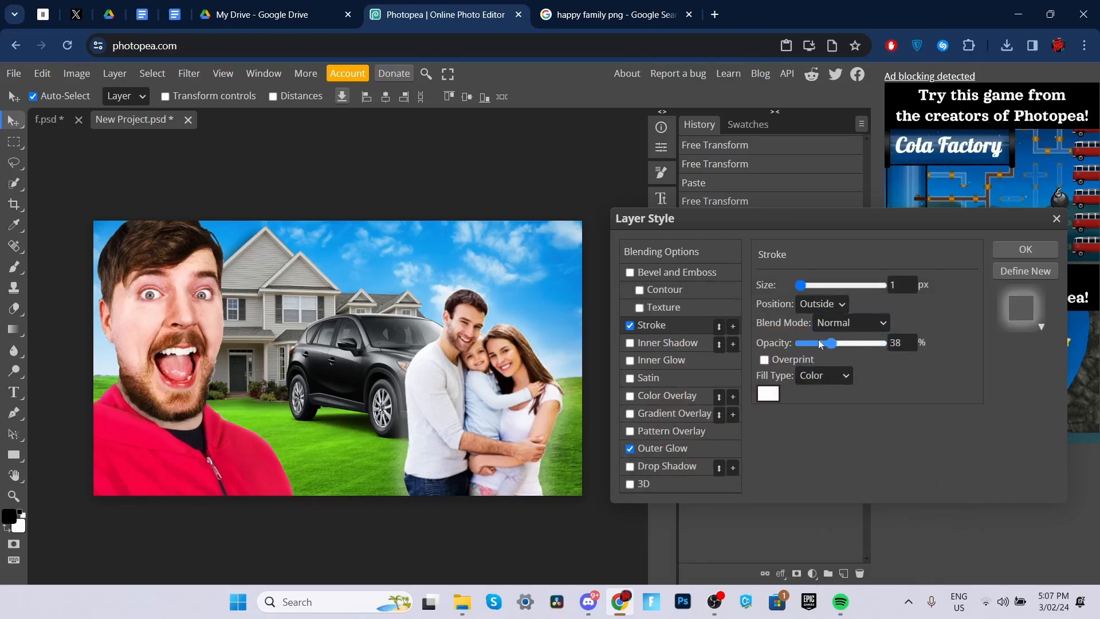
Try the Inside and Center positions for the family's stroke and return it to Outside.
click(810, 304)
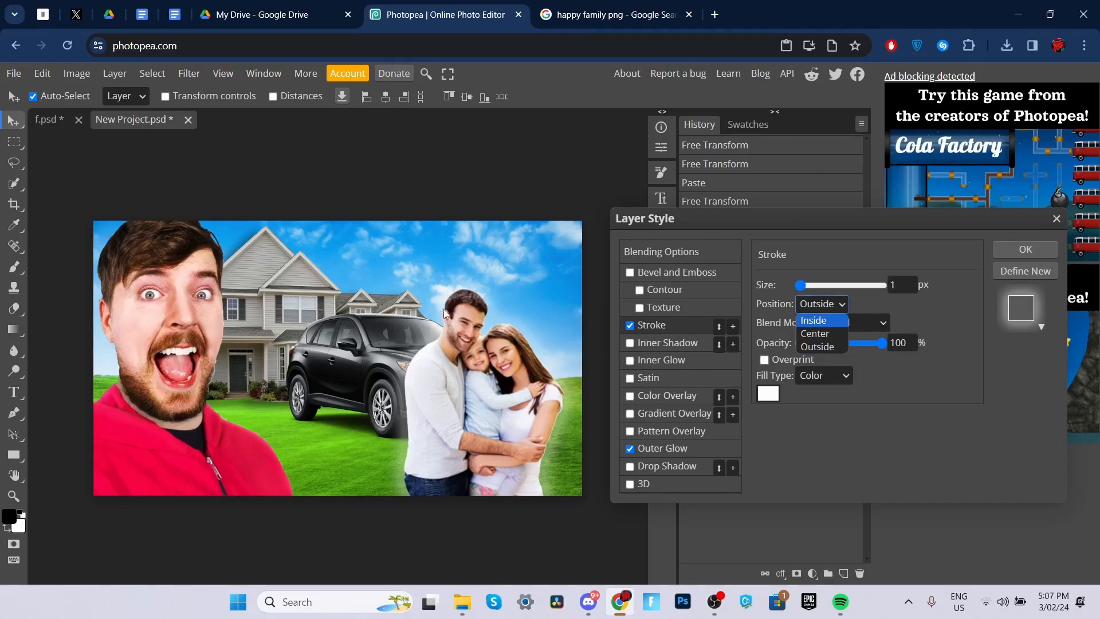
click(818, 346)
click(819, 307)
click(819, 322)
click(820, 305)
click(815, 334)
click(812, 308)
click(819, 345)
Set the family's stroke size to 2 px and apply the layer style.
click(891, 286)
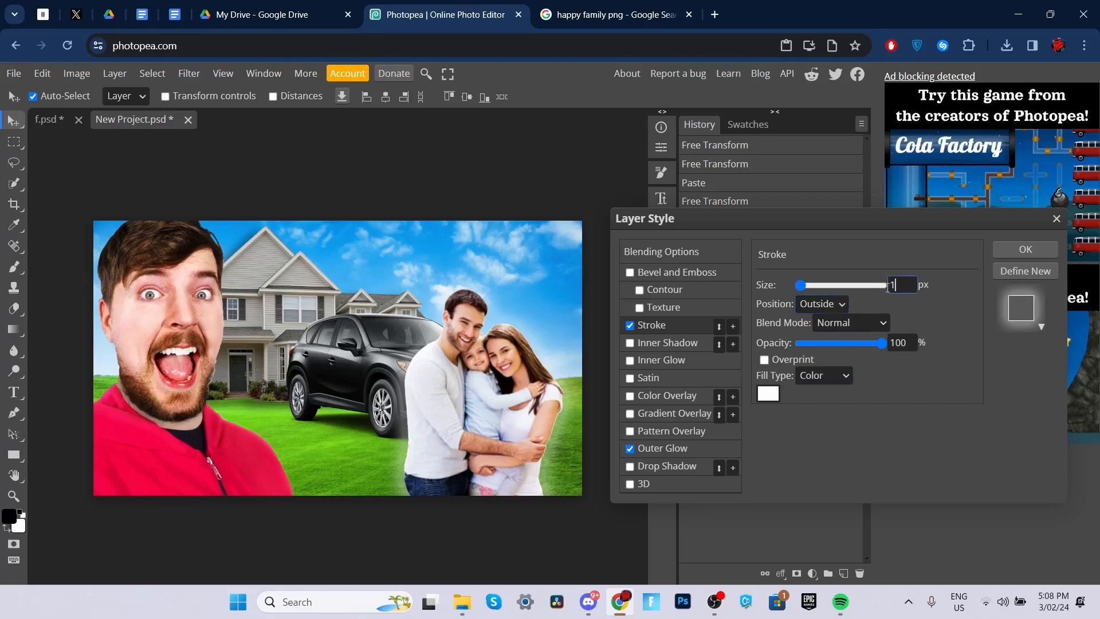
text(2)
click(1025, 251)
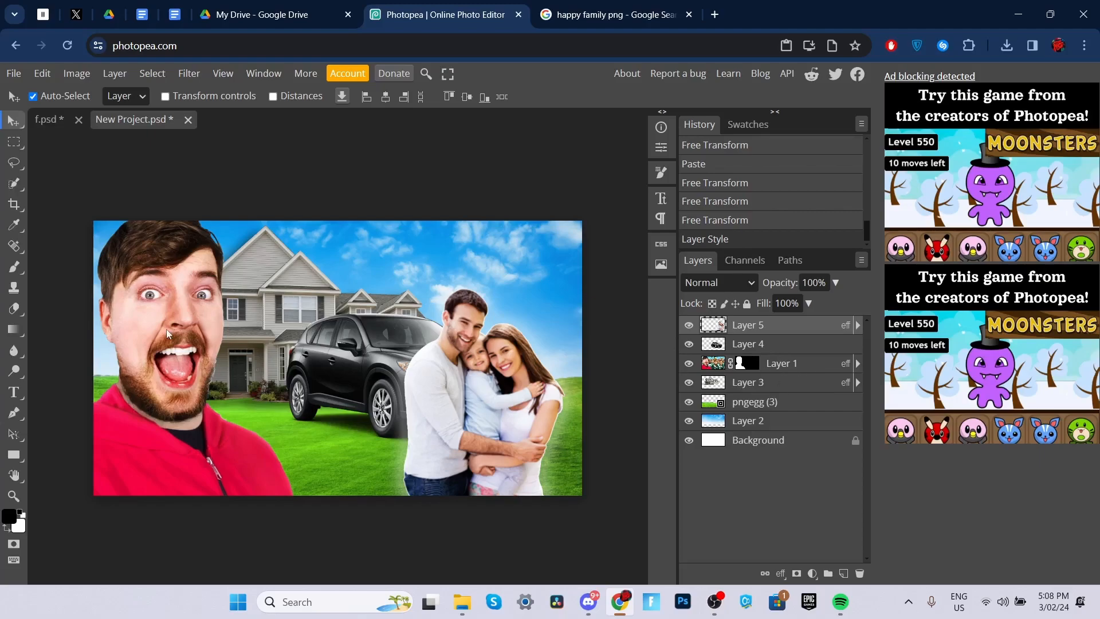
Add an outer glow in orange (ffa100) to the man's cutout layer.
double_click(799, 365)
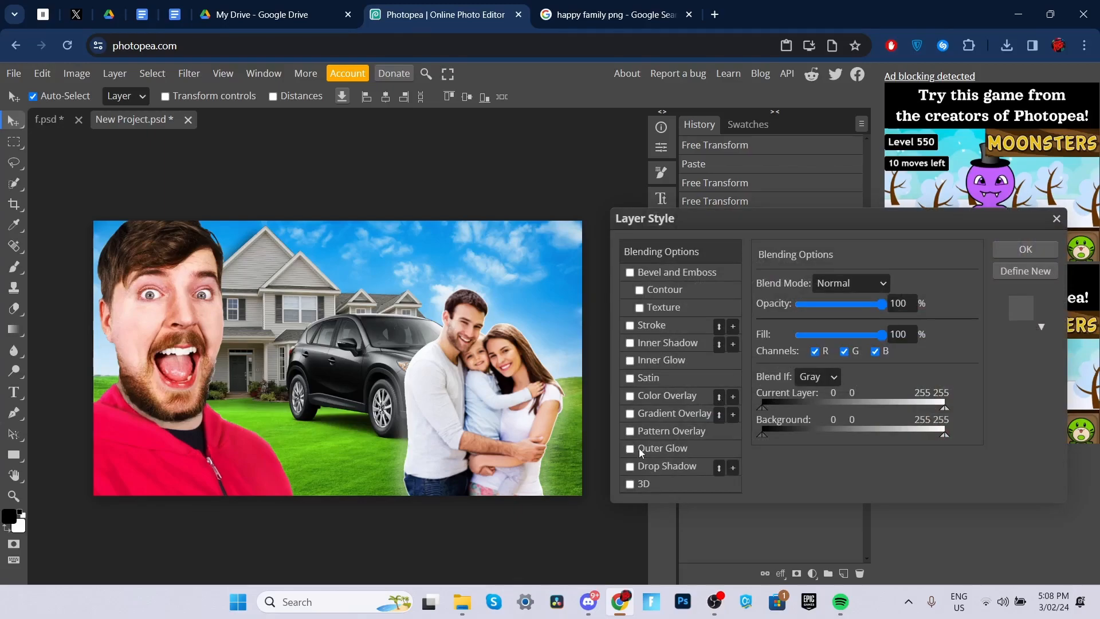
click(639, 448)
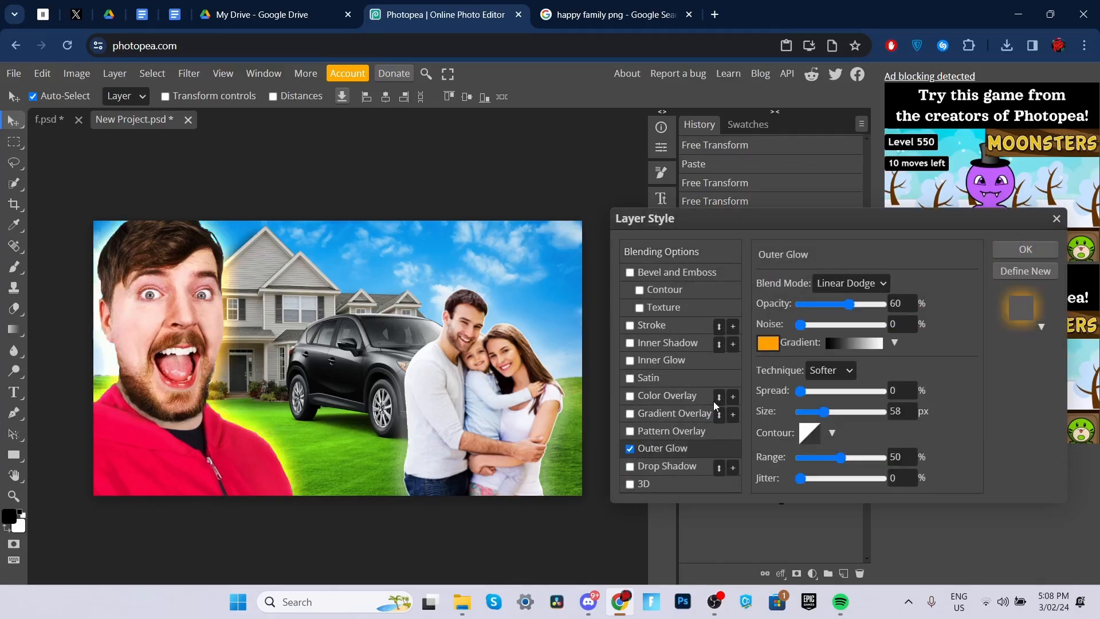
click(766, 343)
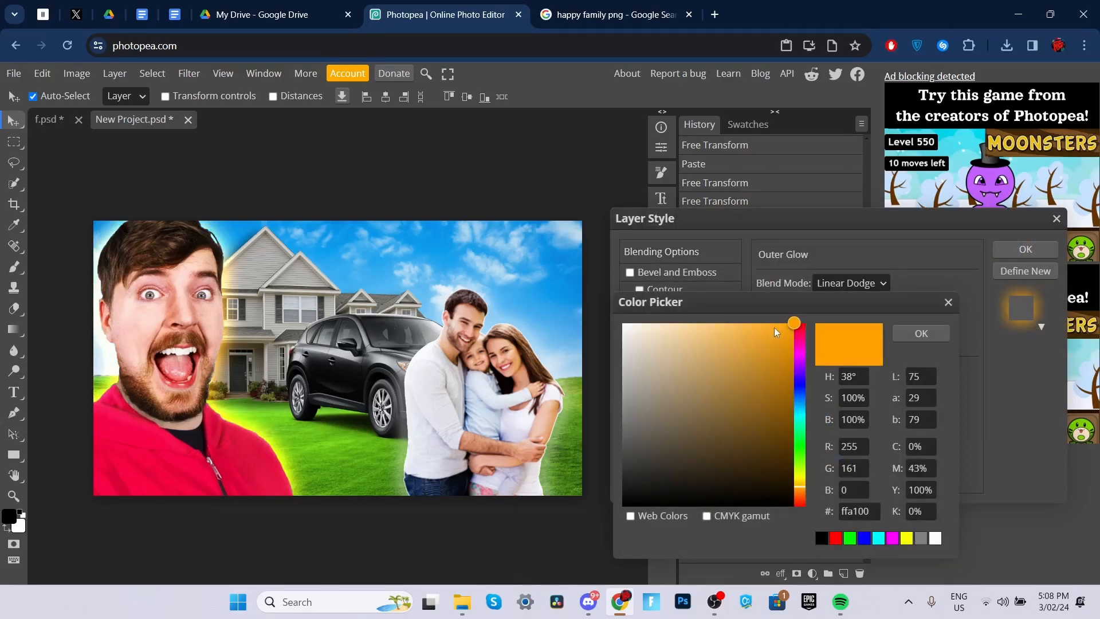
click(911, 333)
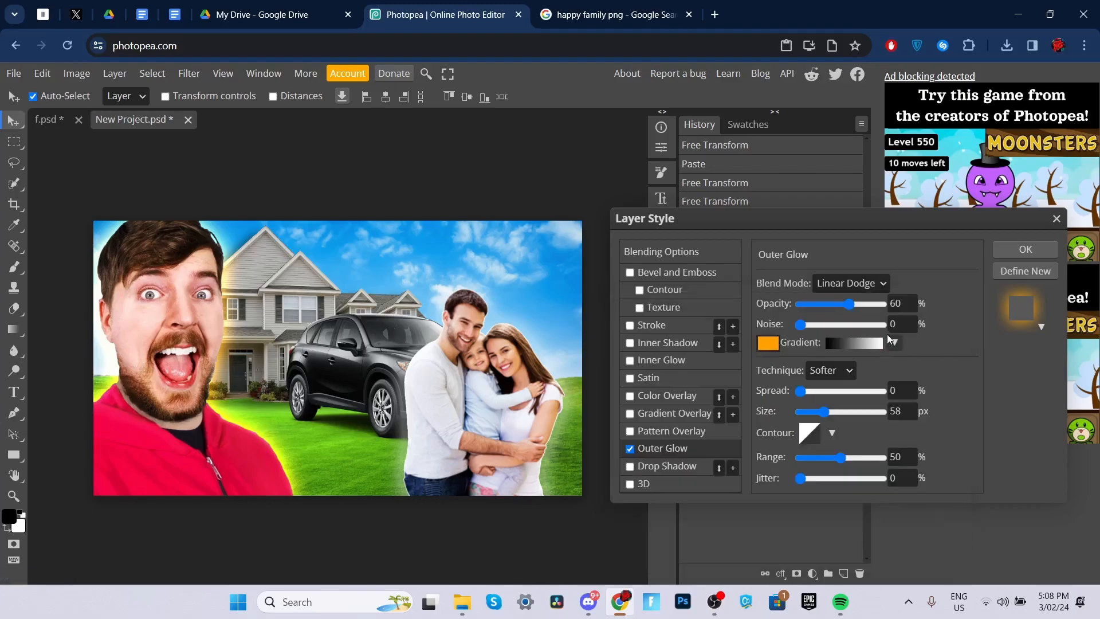
Set the man's outer glow to Color Dodge with 1% spread and 133 px size, and apply the layer style.
click(853, 288)
click(851, 296)
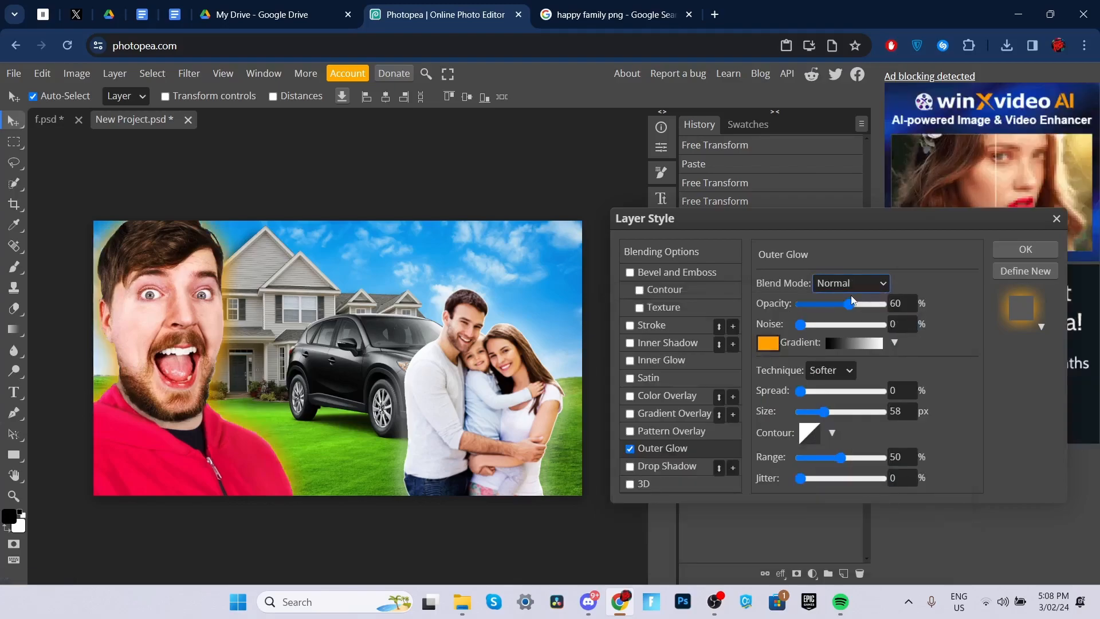
click(851, 286)
click(849, 437)
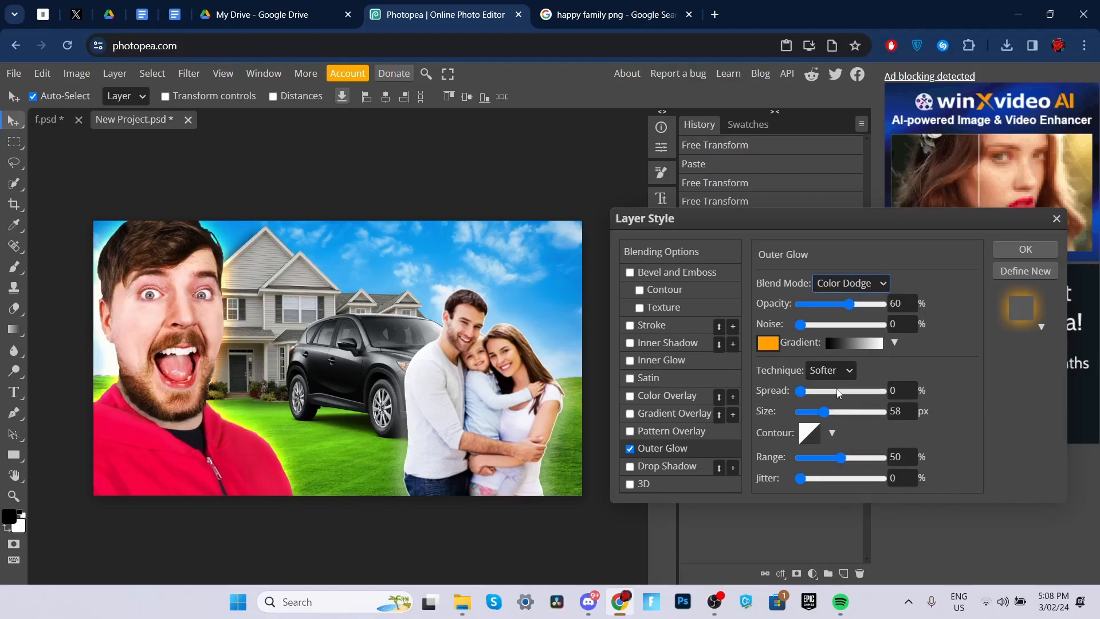
drag(801, 391, 851, 412)
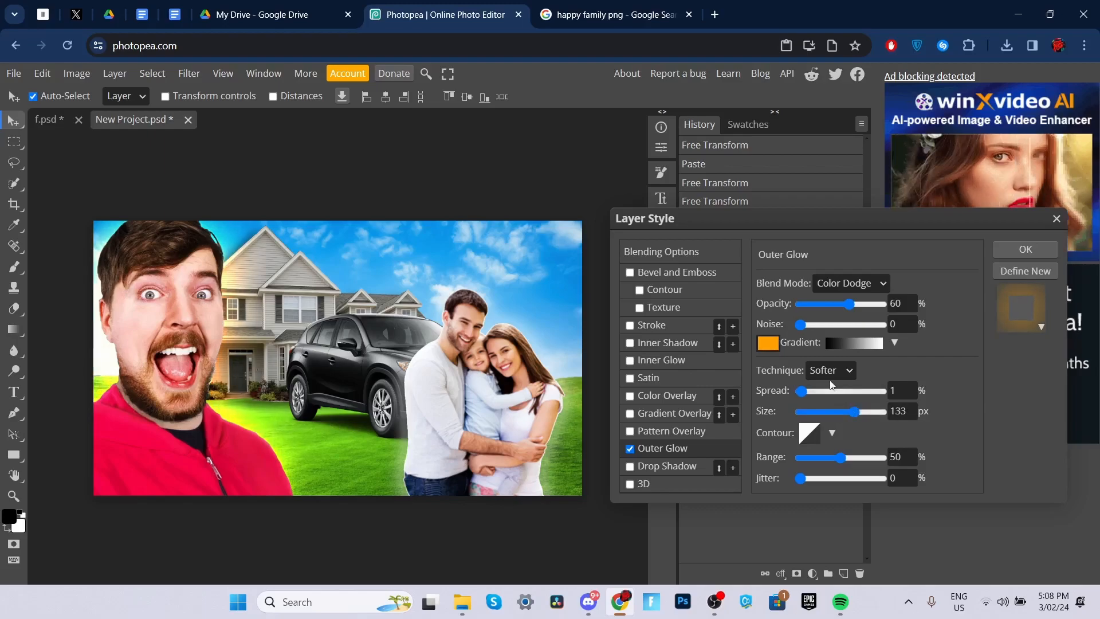
drag(848, 303, 848, 303)
click(1023, 252)
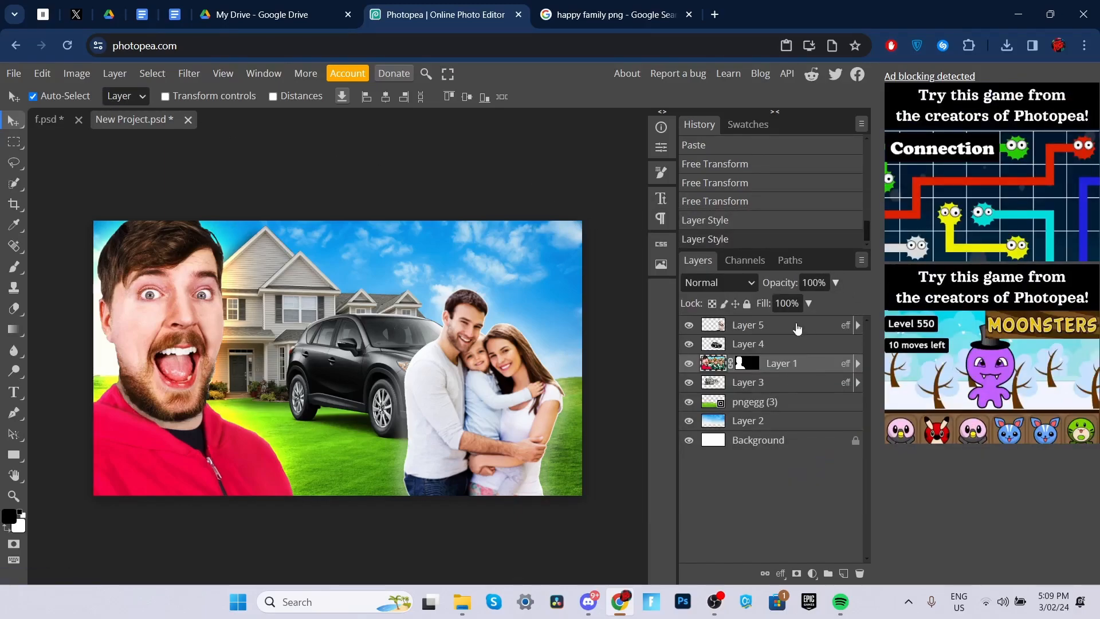
Add an empty layer above the family's layer and place the black text 100,000 in Komika Axis across the house and car.
click(778, 325)
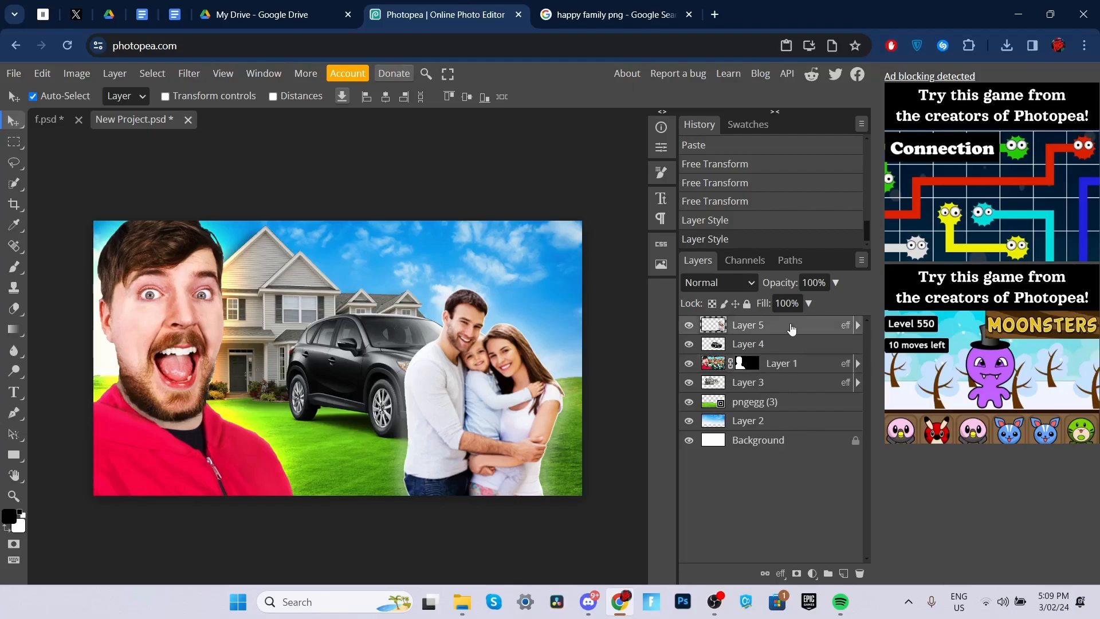
click(844, 573)
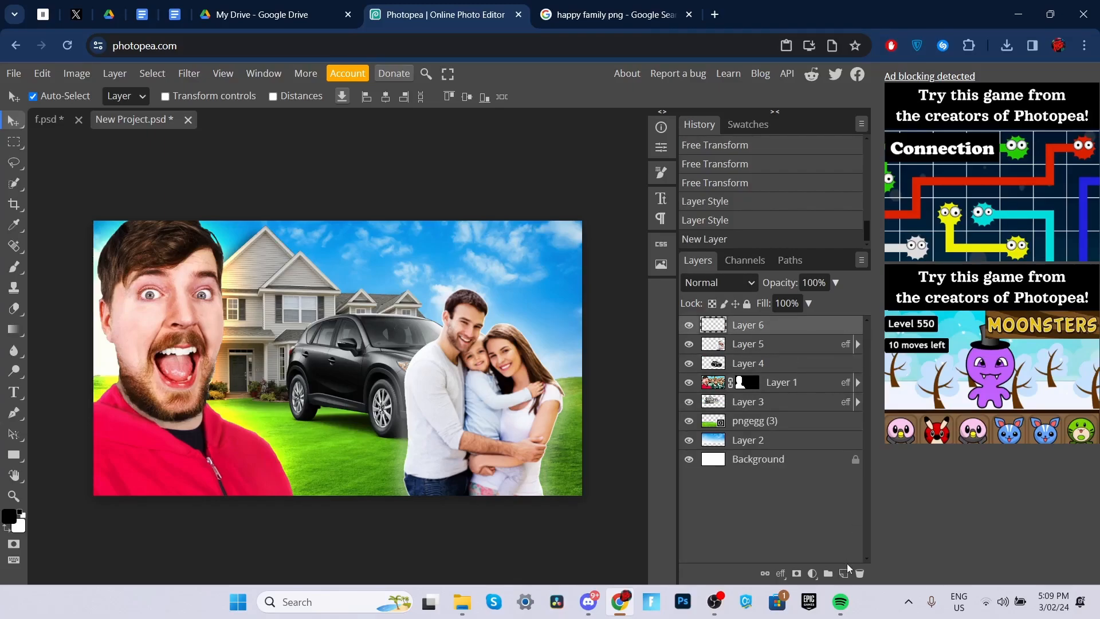
click(13, 392)
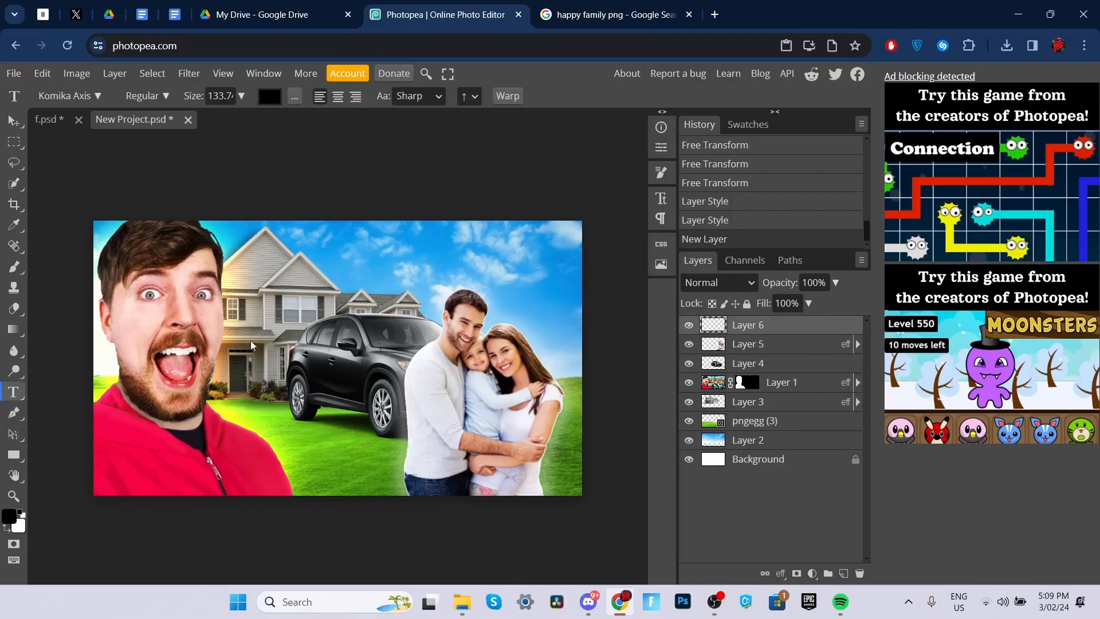
click(277, 311)
text(100,000)
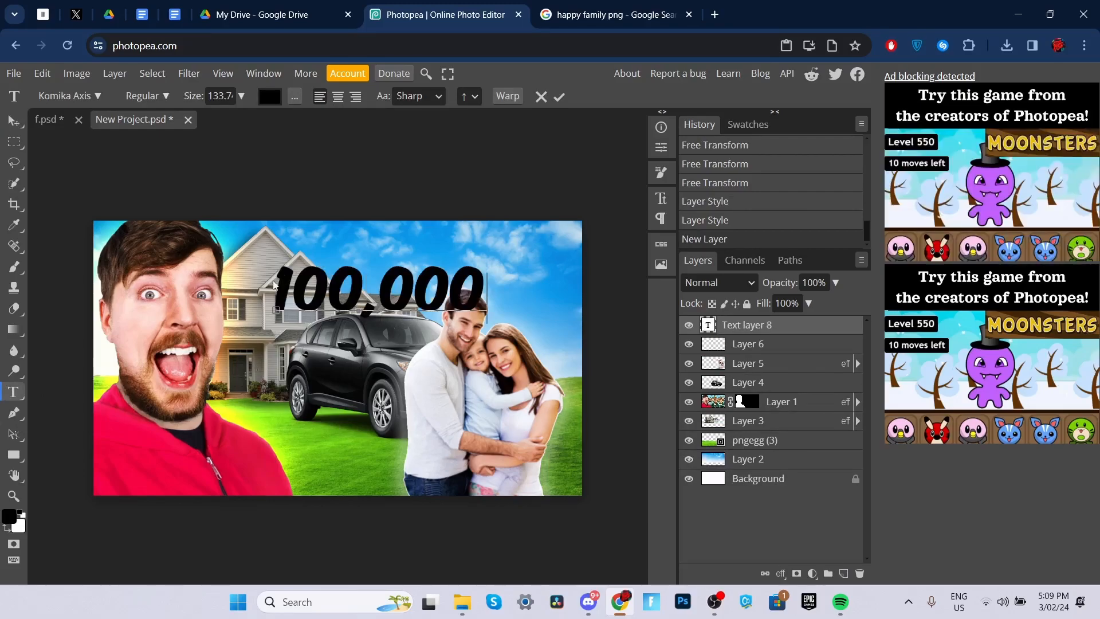
click(801, 333)
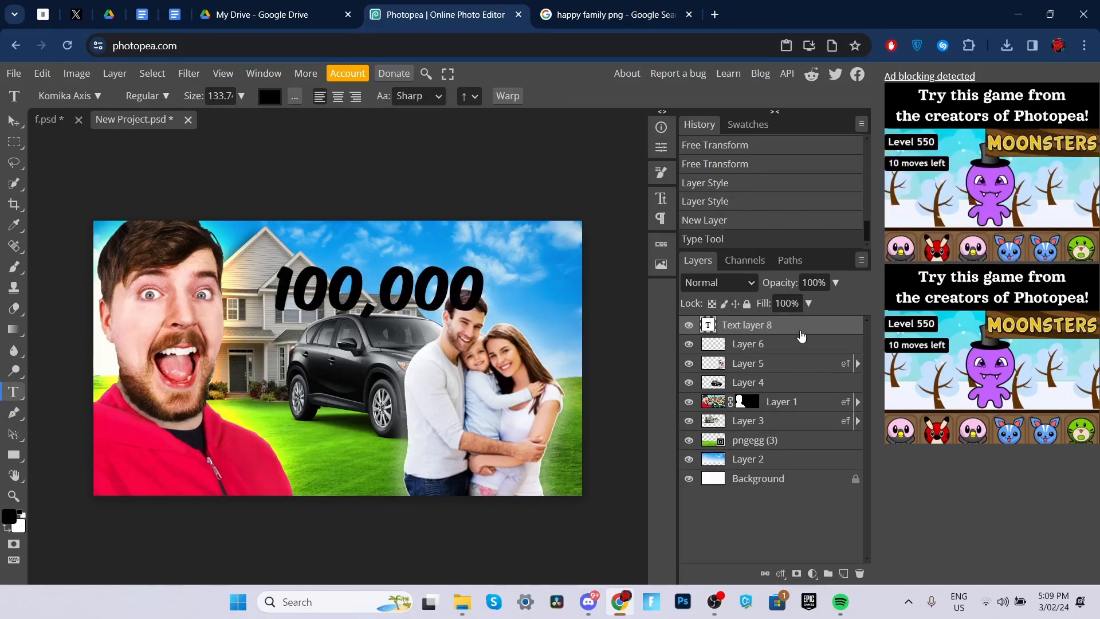
click(98, 97)
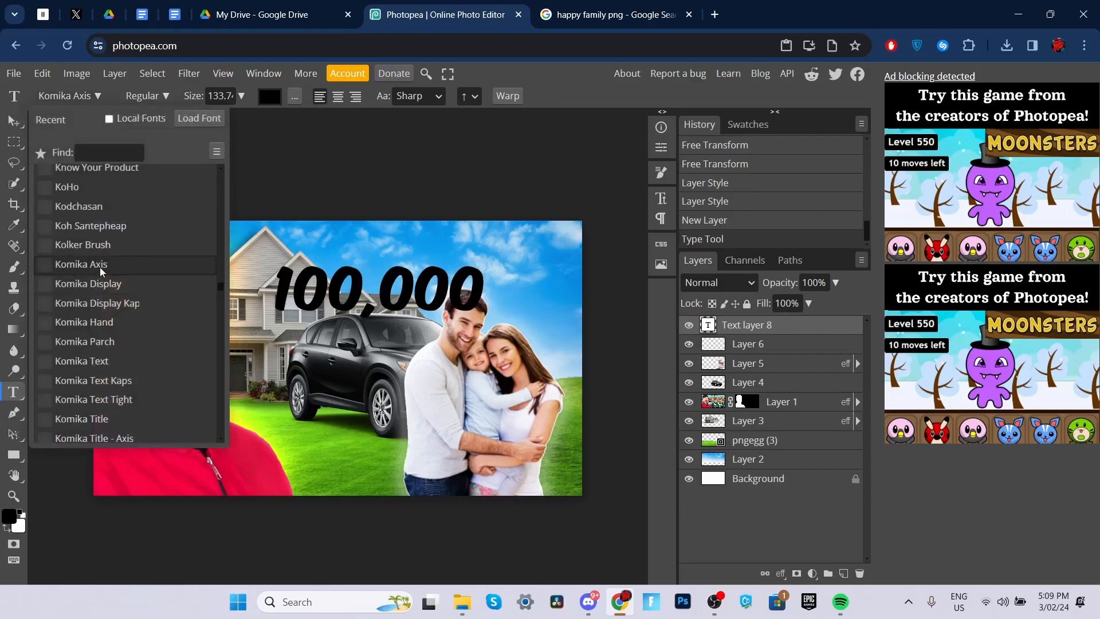
click(99, 97)
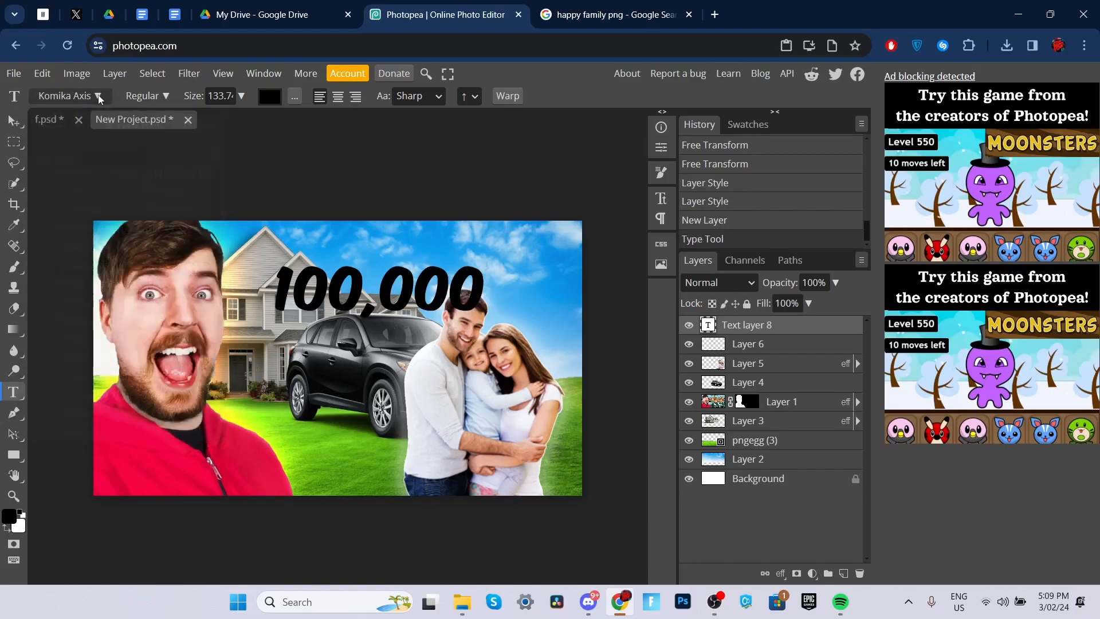
Add a bright yellow color overlay to the 100,000 text at 100% opacity.
click(785, 331)
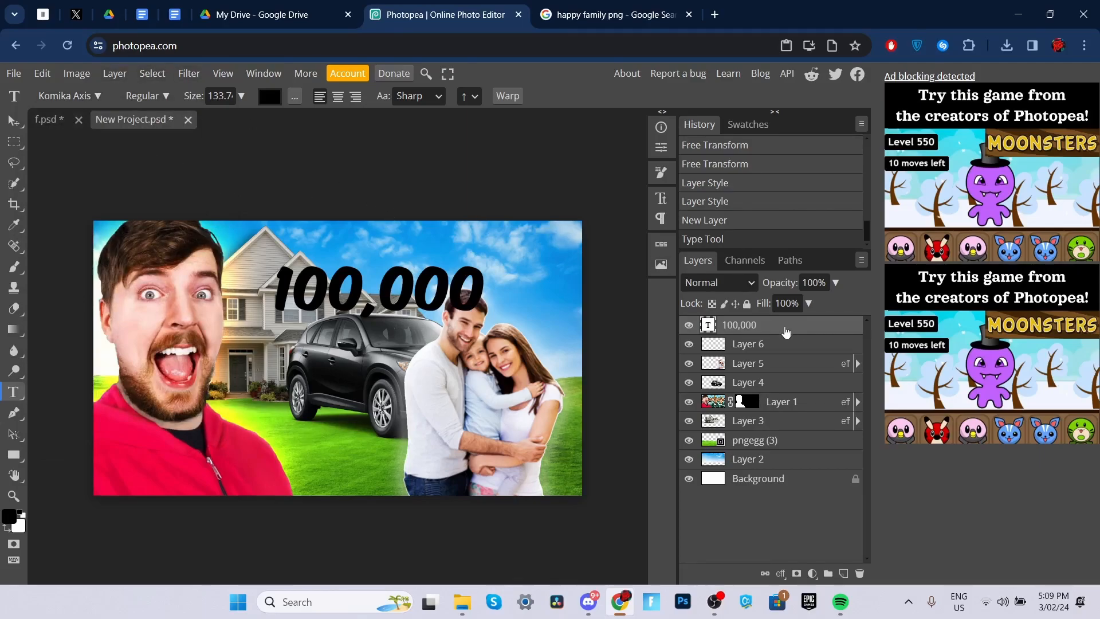
double_click(795, 330)
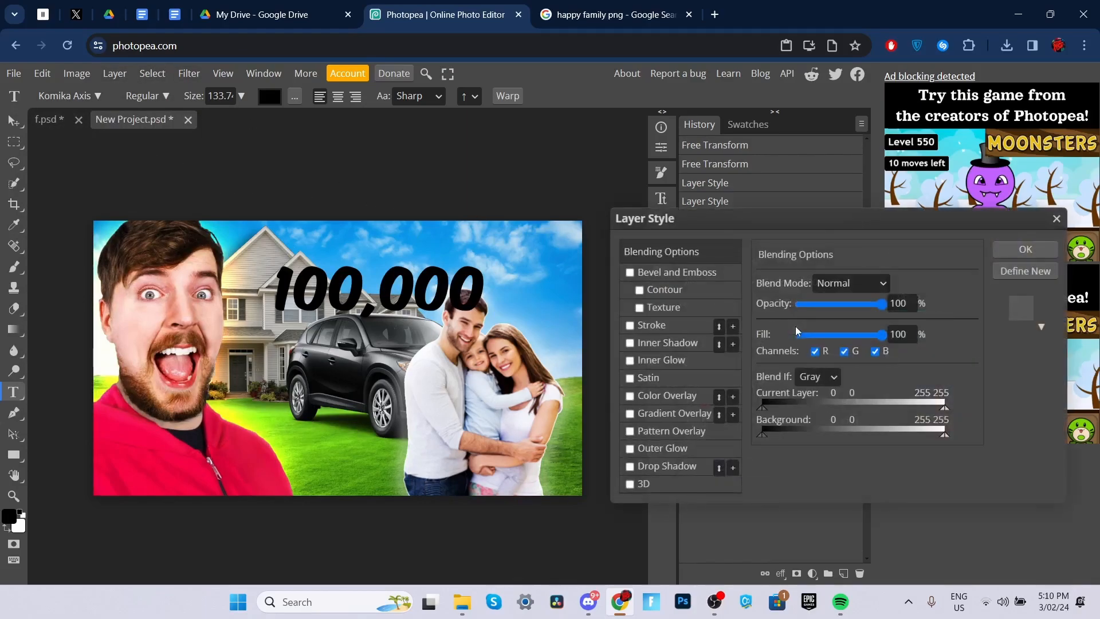
click(661, 395)
click(937, 302)
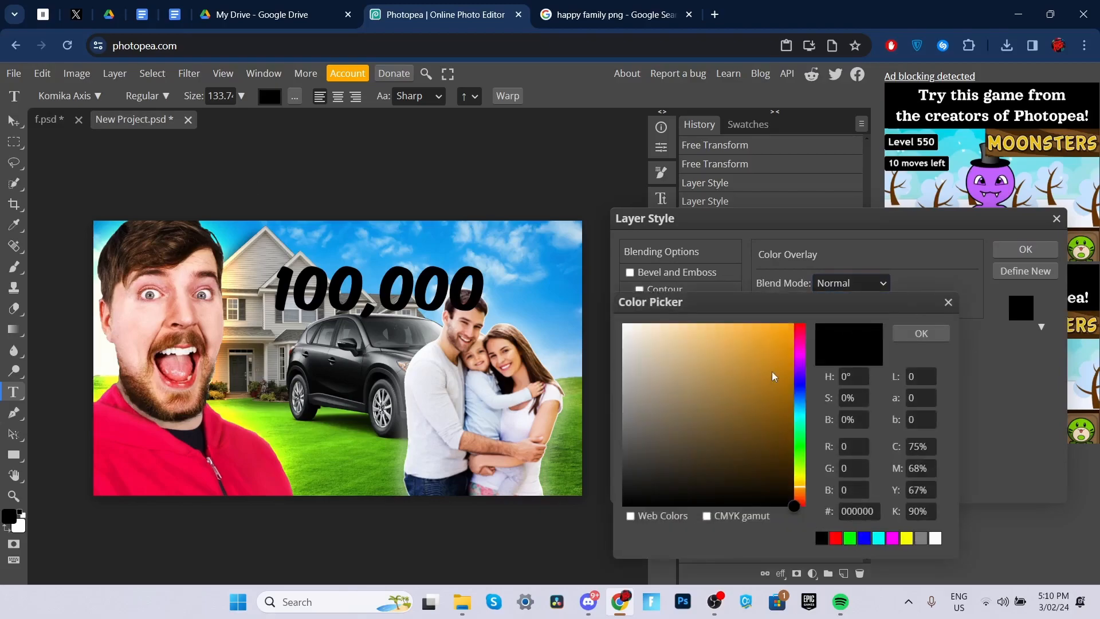
drag(801, 459, 802, 480)
click(793, 324)
click(904, 334)
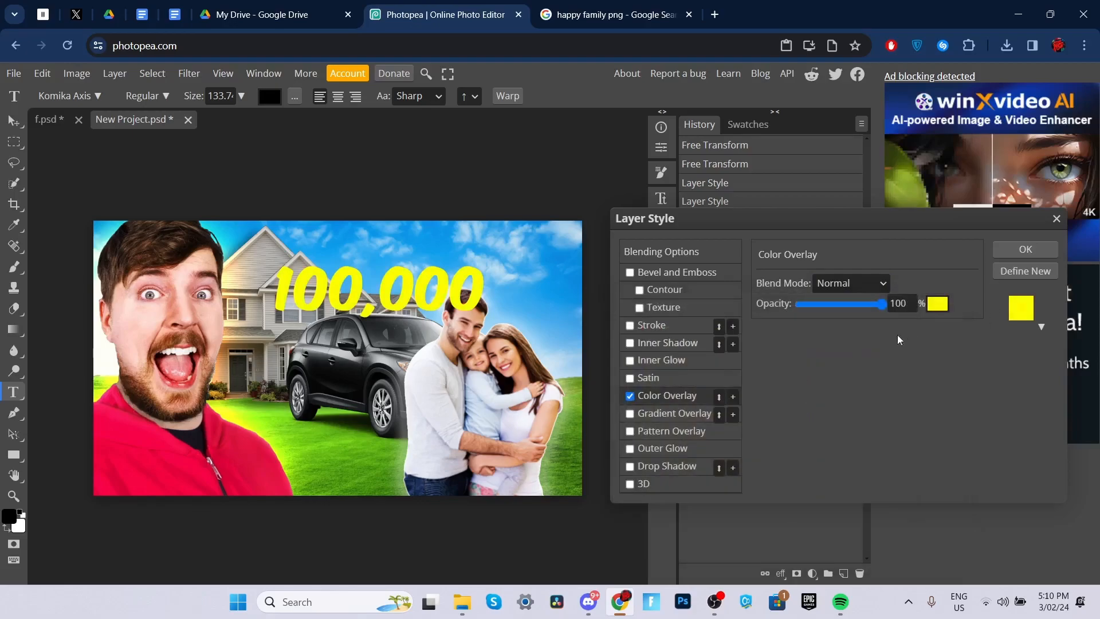
Add a black outside stroke of 5 px to the 100,000 text.
click(638, 325)
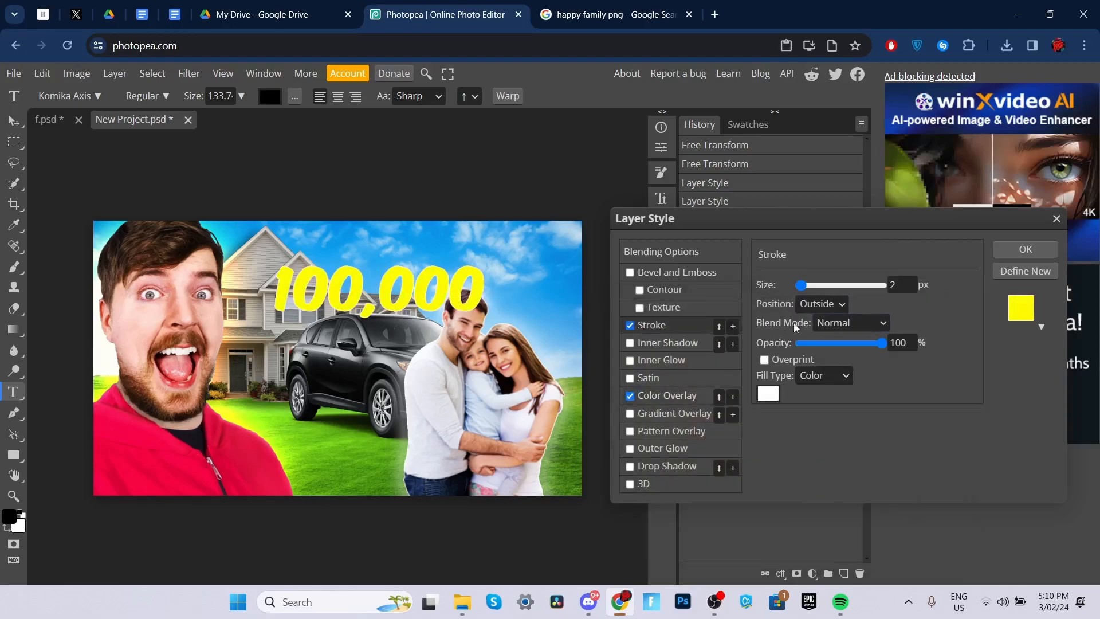
click(768, 394)
drag(727, 371, 621, 509)
click(913, 328)
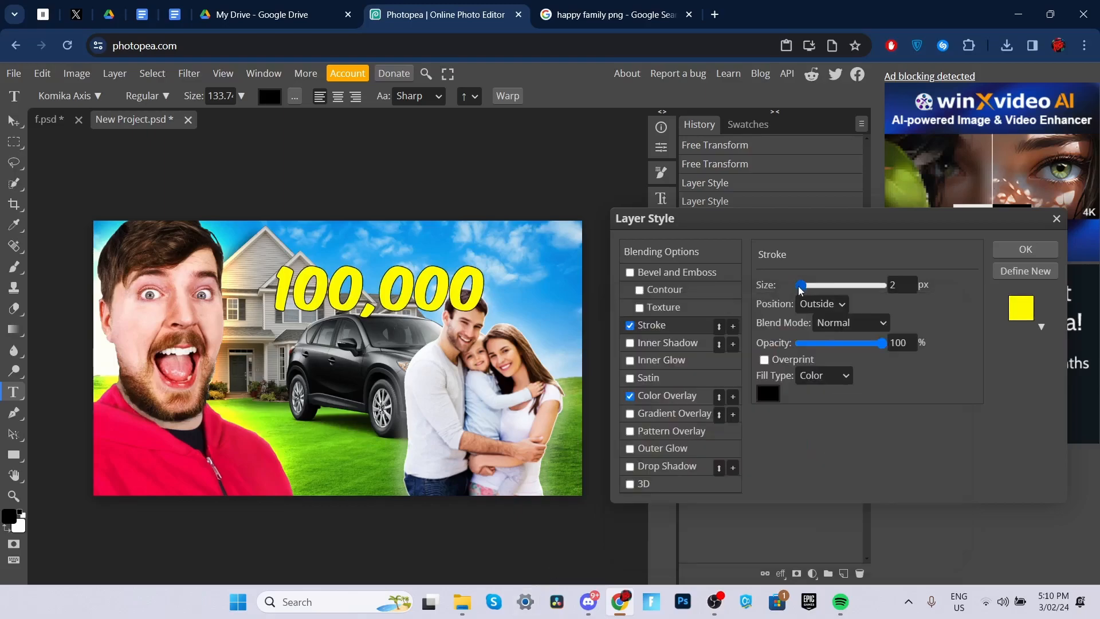
drag(802, 285, 805, 286)
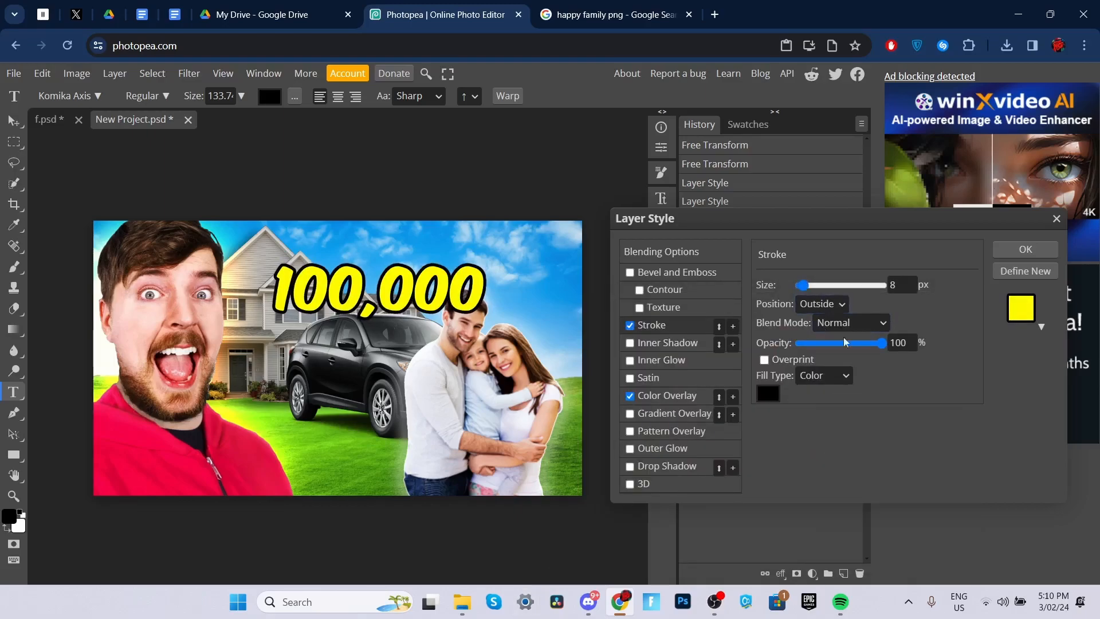
click(889, 285)
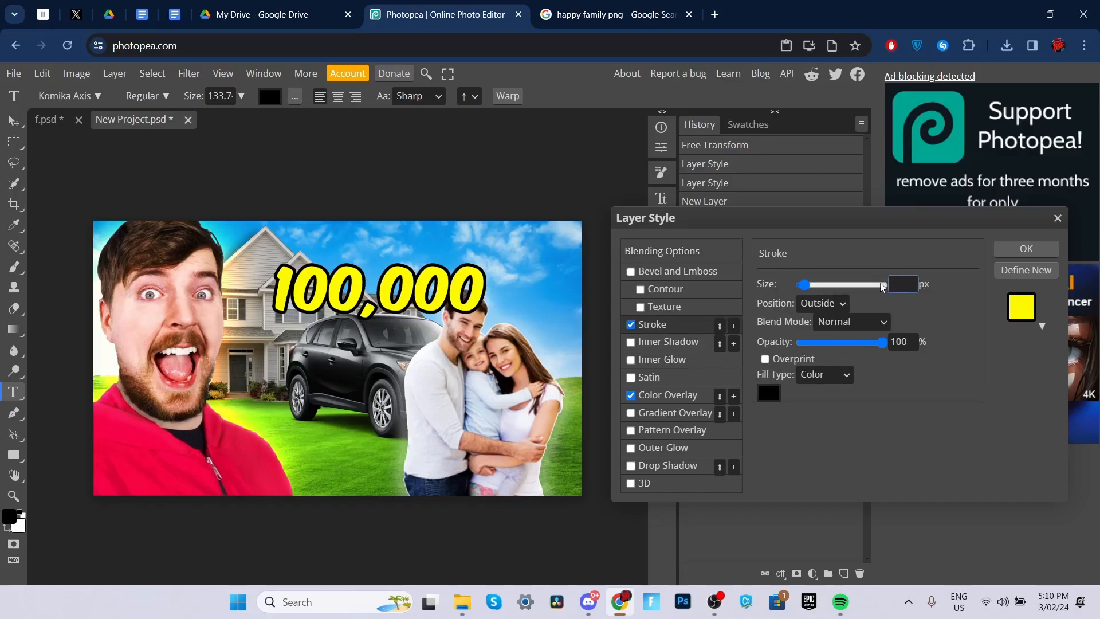
text(5)
Add a black inner shadow to the text with 26% opacity, 8 px distance, 100% spread and 1 px size.
click(632, 343)
click(660, 340)
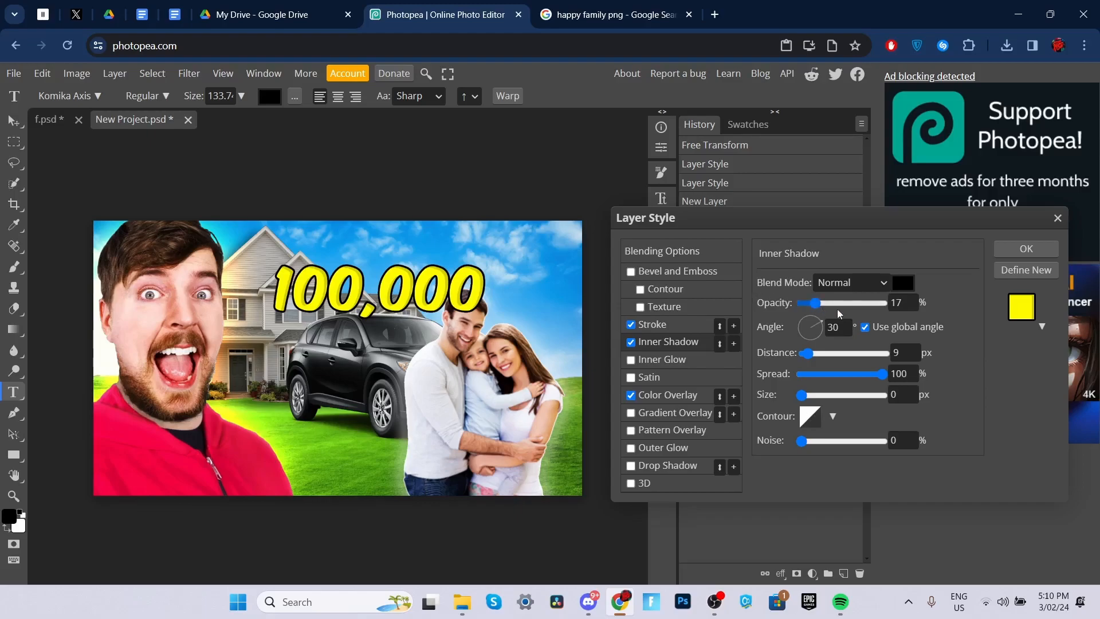
drag(814, 303, 826, 305)
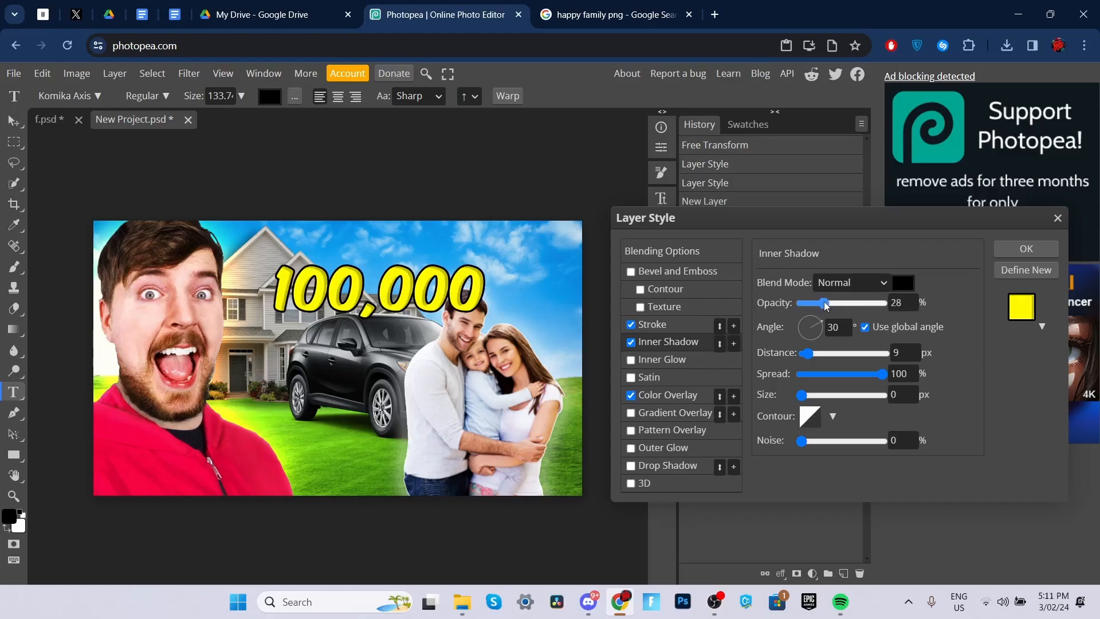
drag(807, 354, 808, 354)
click(803, 396)
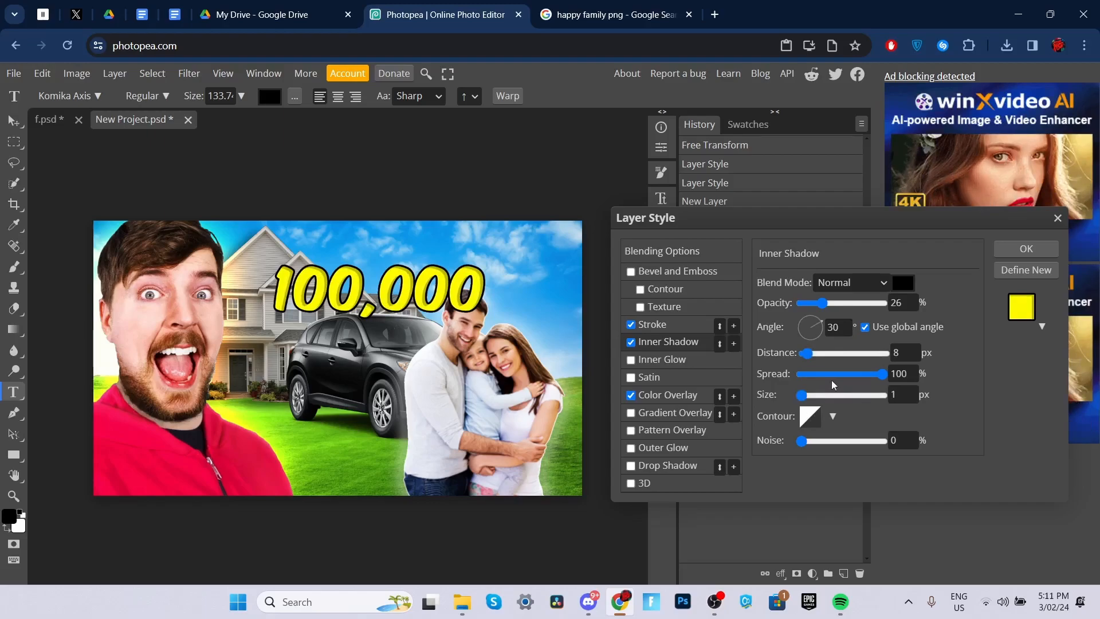
Enable a drop shadow on the 100,000 text and raise its inner shadow's opacity to 100%.
click(632, 466)
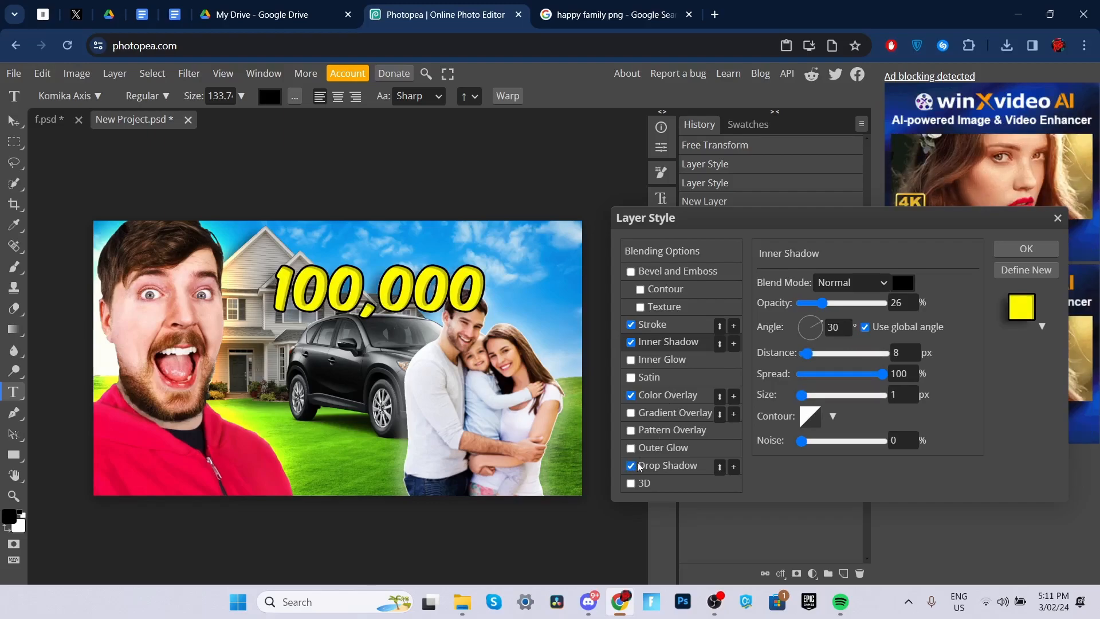
drag(824, 301, 957, 299)
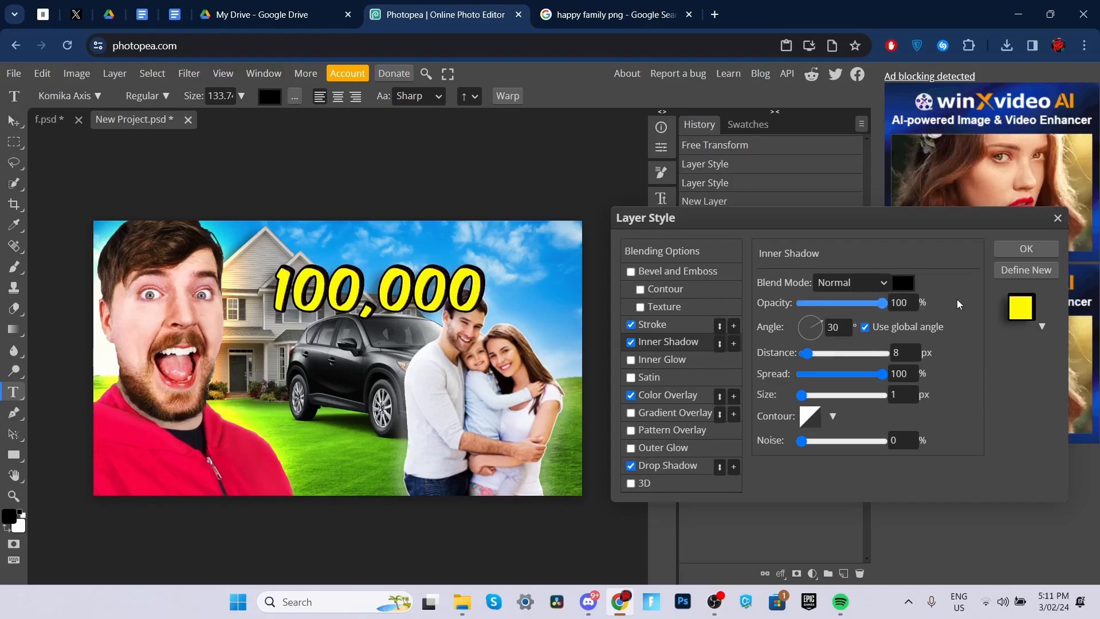
click(900, 347)
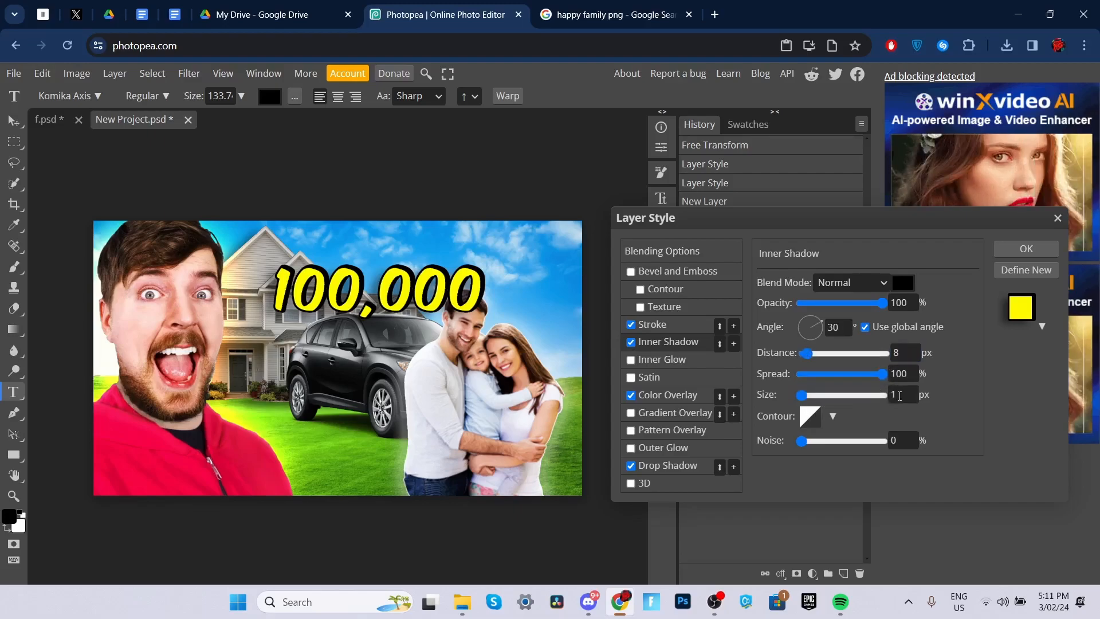
Add a second drop shadow in Normal mode with 22% opacity, 59 px distance, 12% spread and 1 px size, and apply the layer style.
click(733, 466)
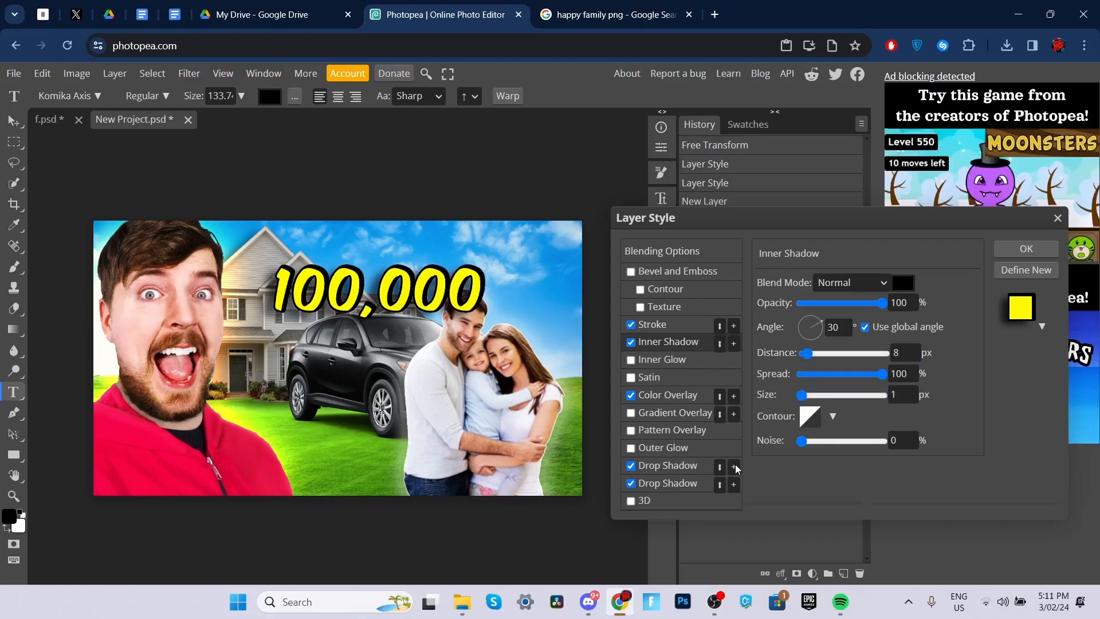
click(667, 483)
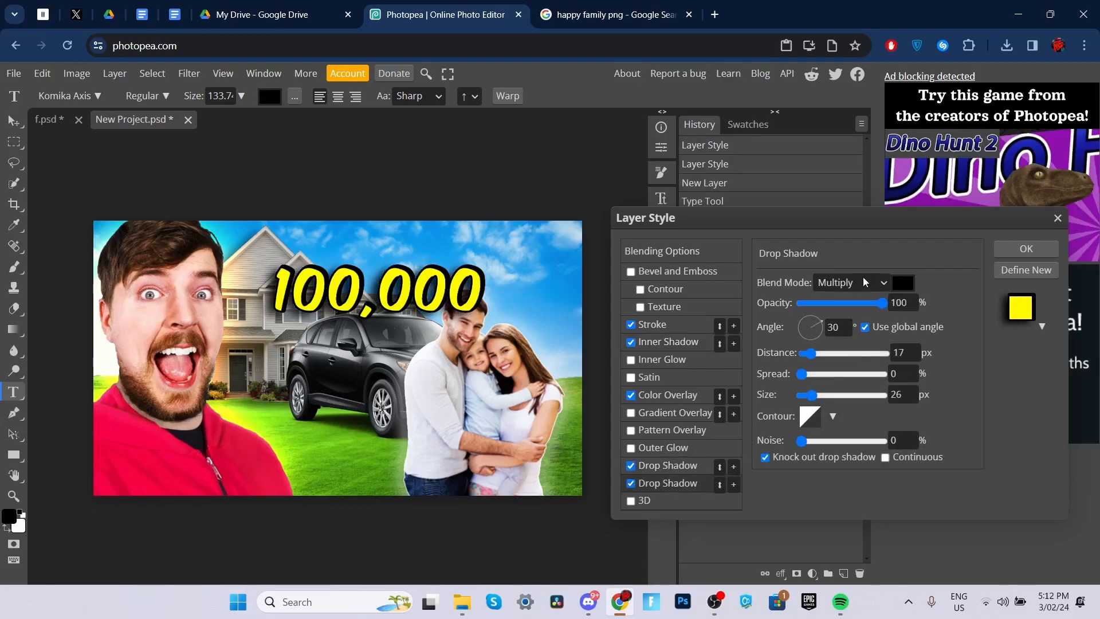
click(862, 277)
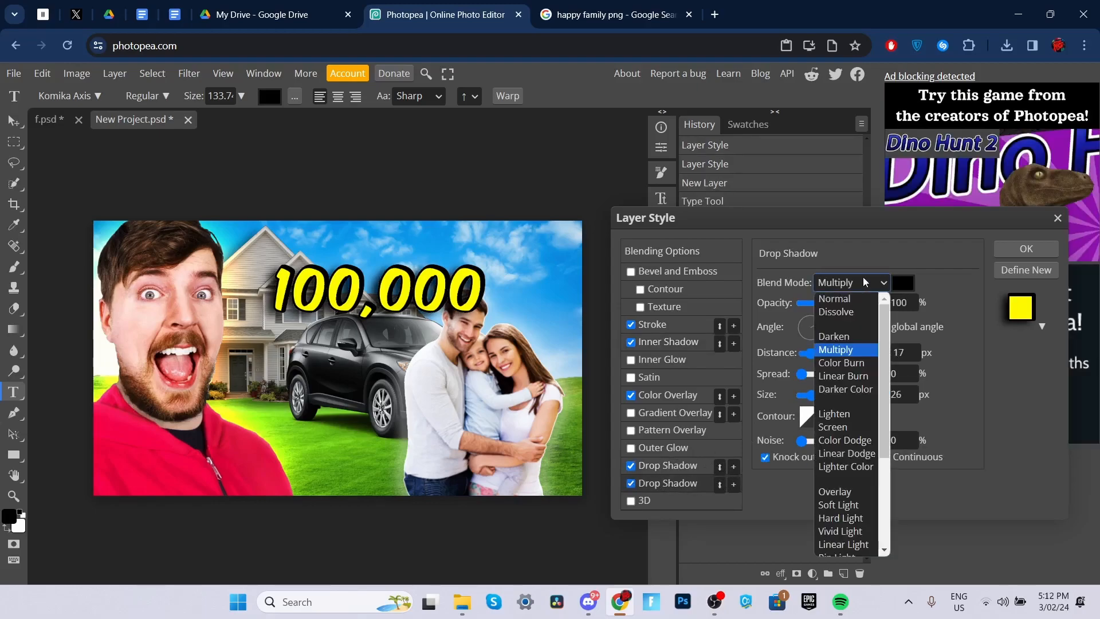
click(848, 297)
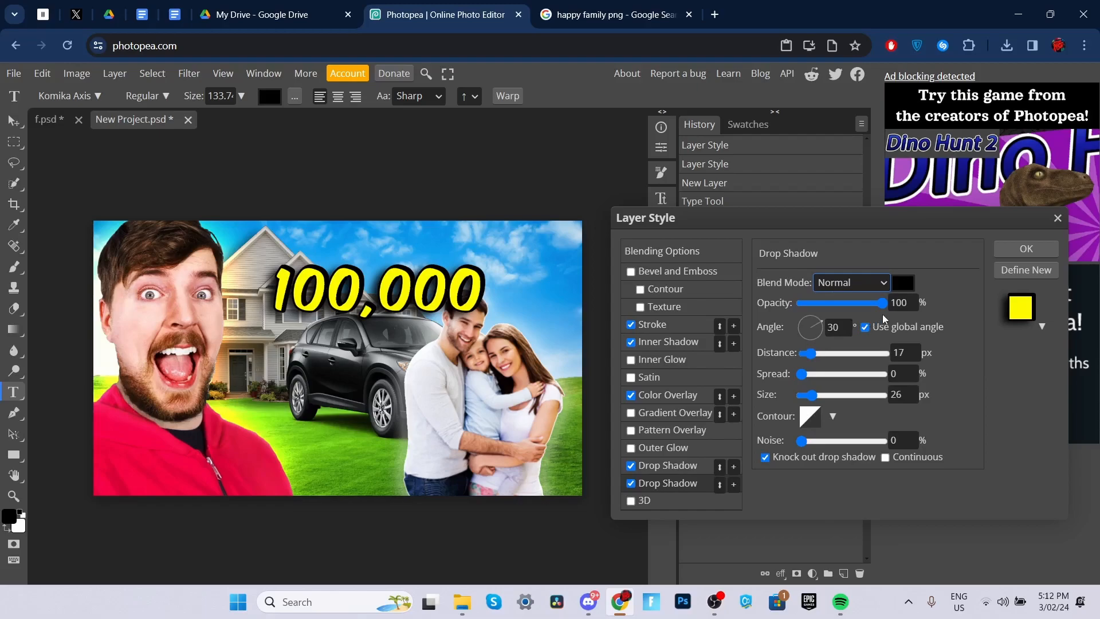
drag(880, 303, 819, 308)
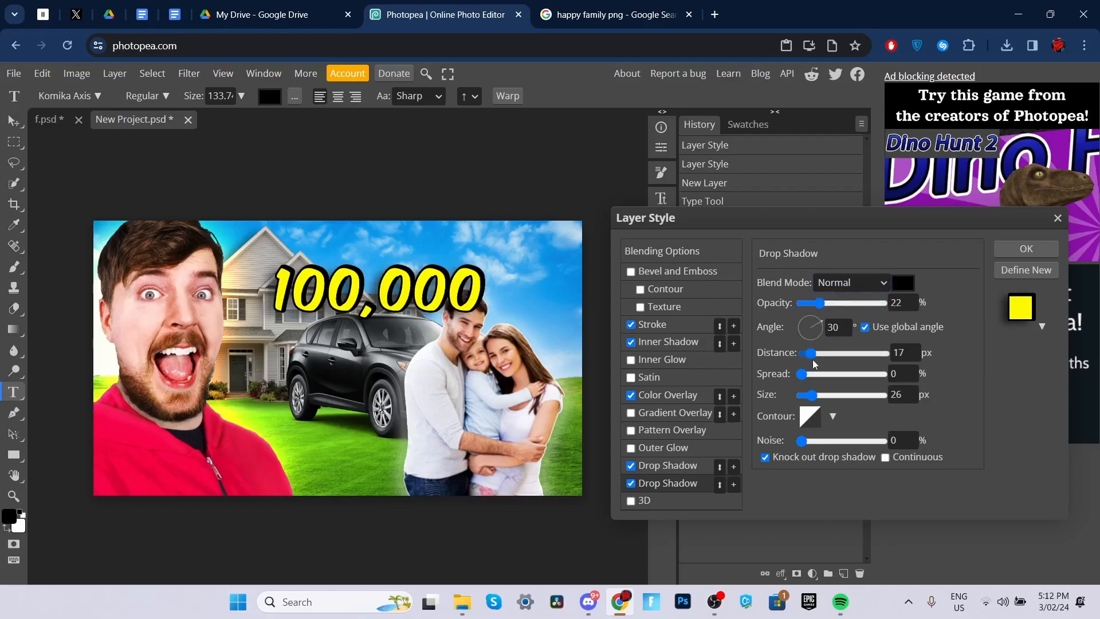
drag(814, 354, 802, 396)
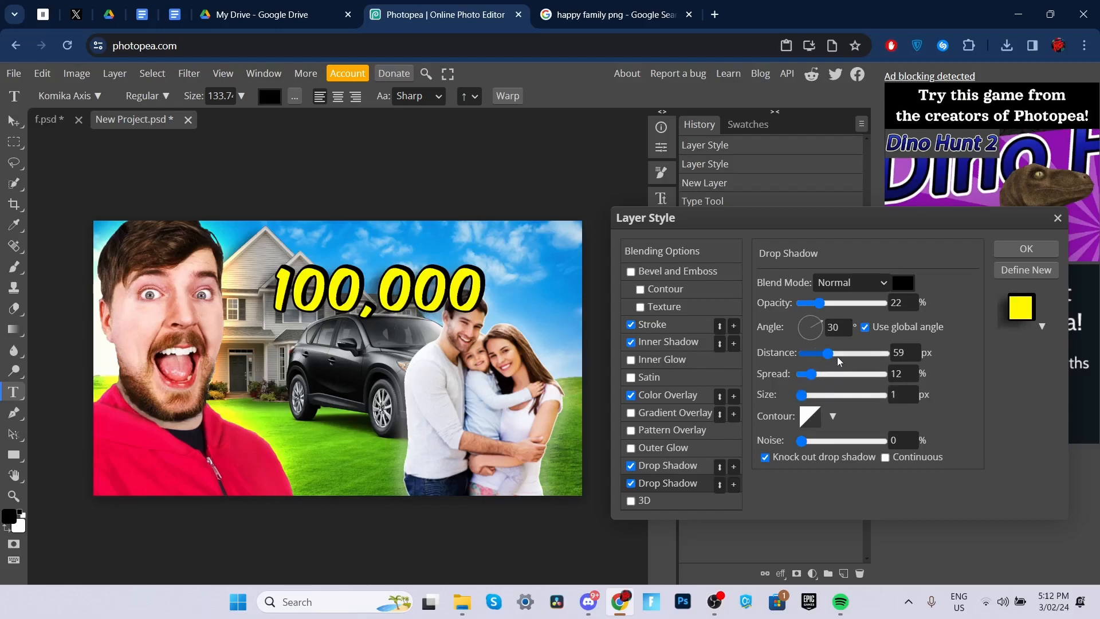
click(1016, 249)
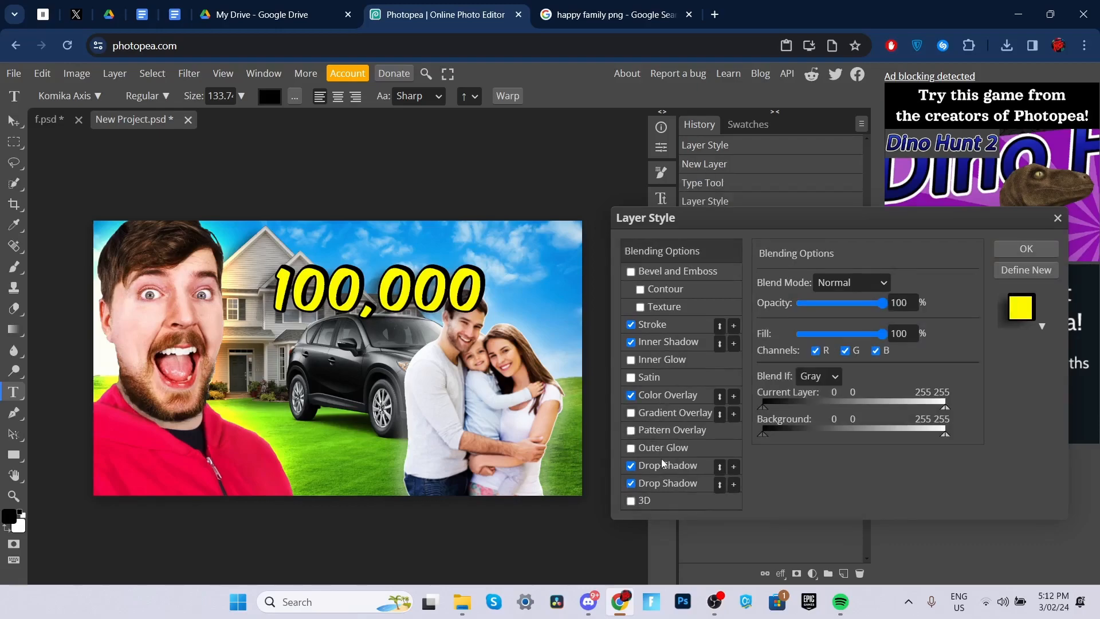
Add a black (000000) inner glow to the text with 100% opacity, 34% spread and 52 px size, and apply the layer style.
click(644, 359)
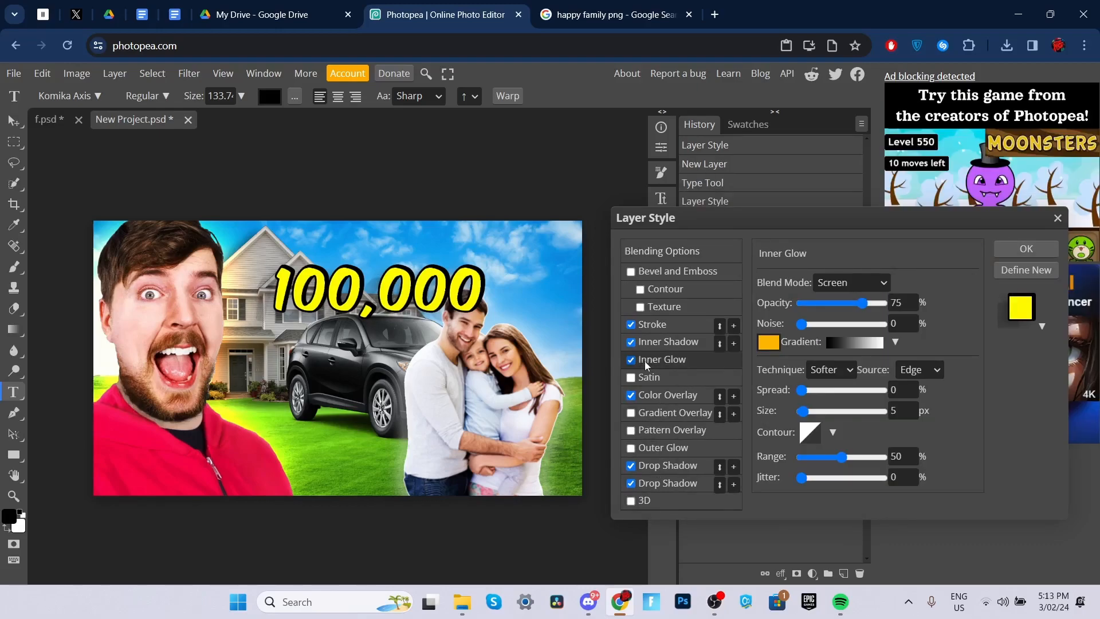
click(767, 347)
drag(666, 357, 618, 319)
drag(623, 424, 622, 504)
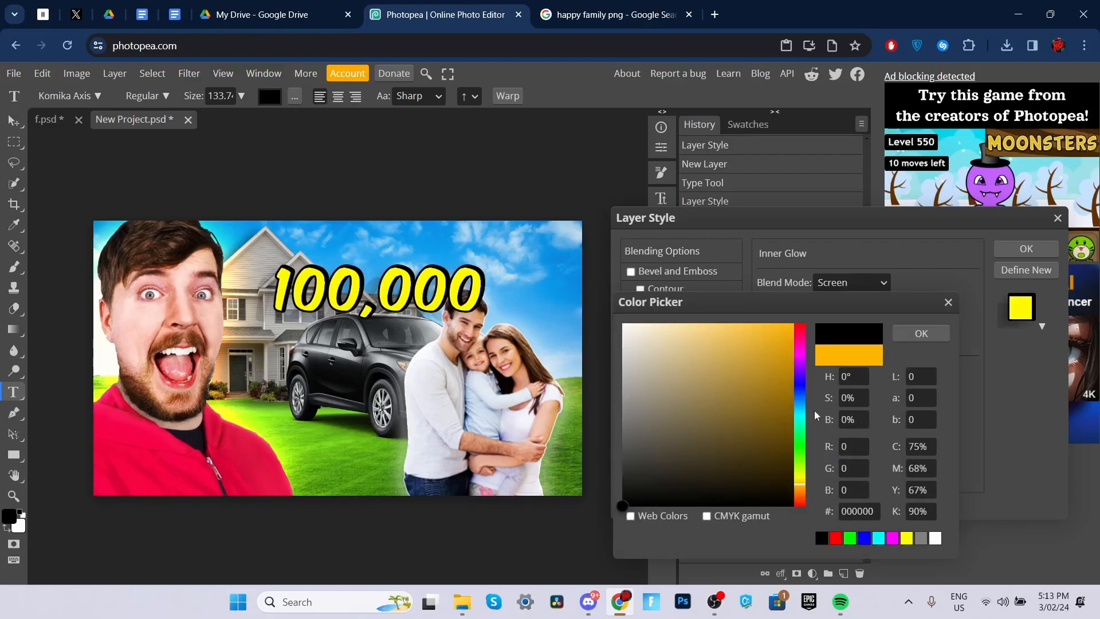
click(904, 333)
drag(863, 304, 916, 304)
drag(801, 389, 825, 413)
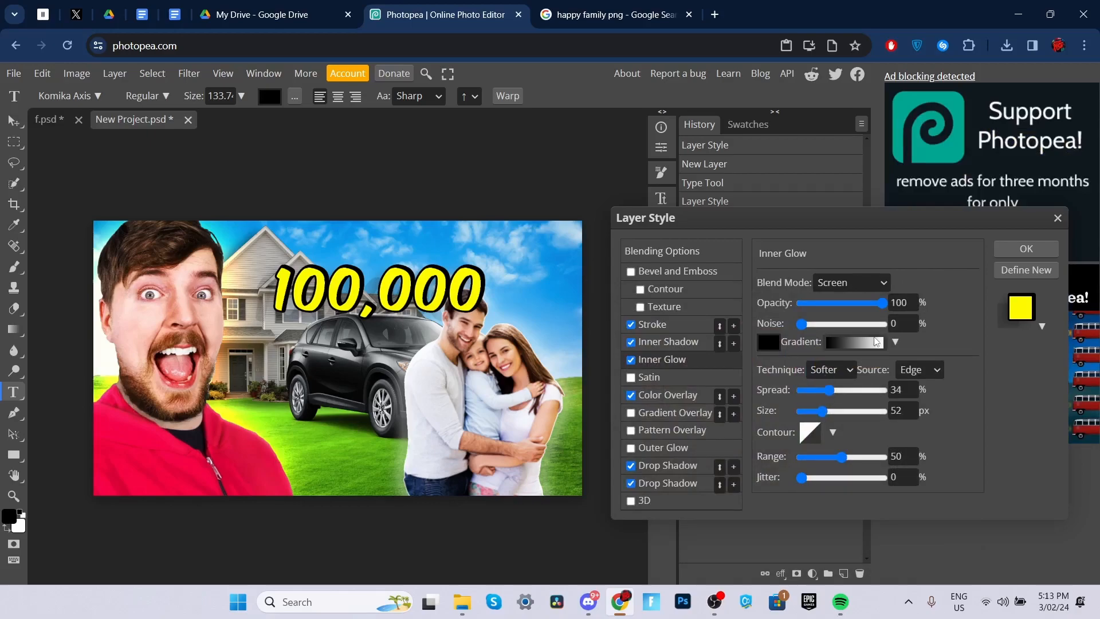
click(1018, 250)
Enlarge the 100,000 text slightly, position it in the sky above the family and move its layer below the family's layer.
key(ctrl+t)
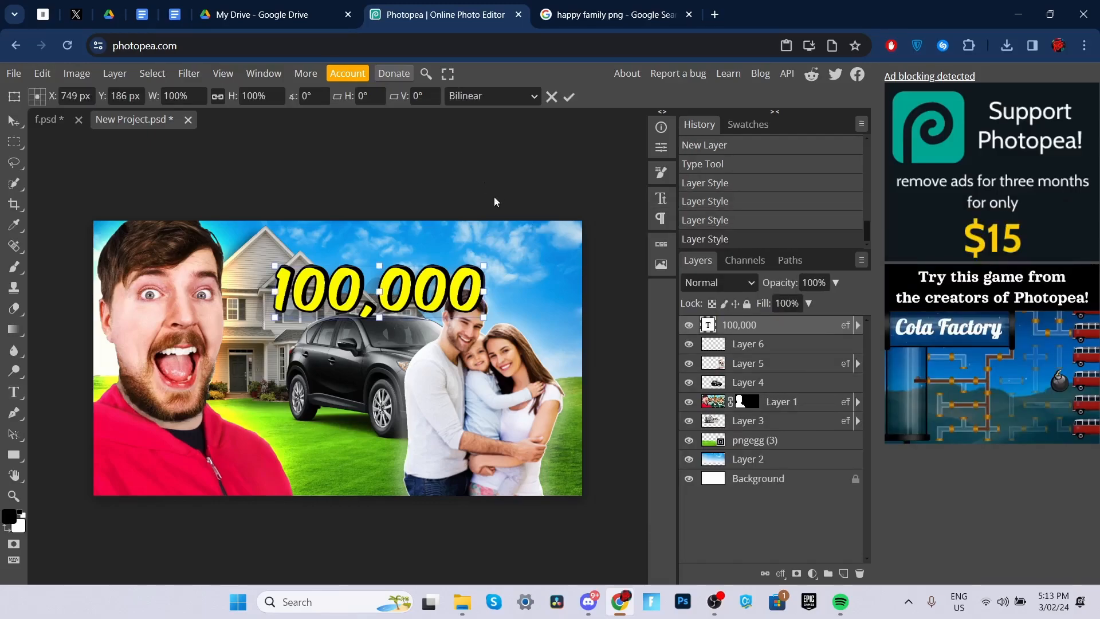
drag(441, 293, 553, 290)
key(Return)
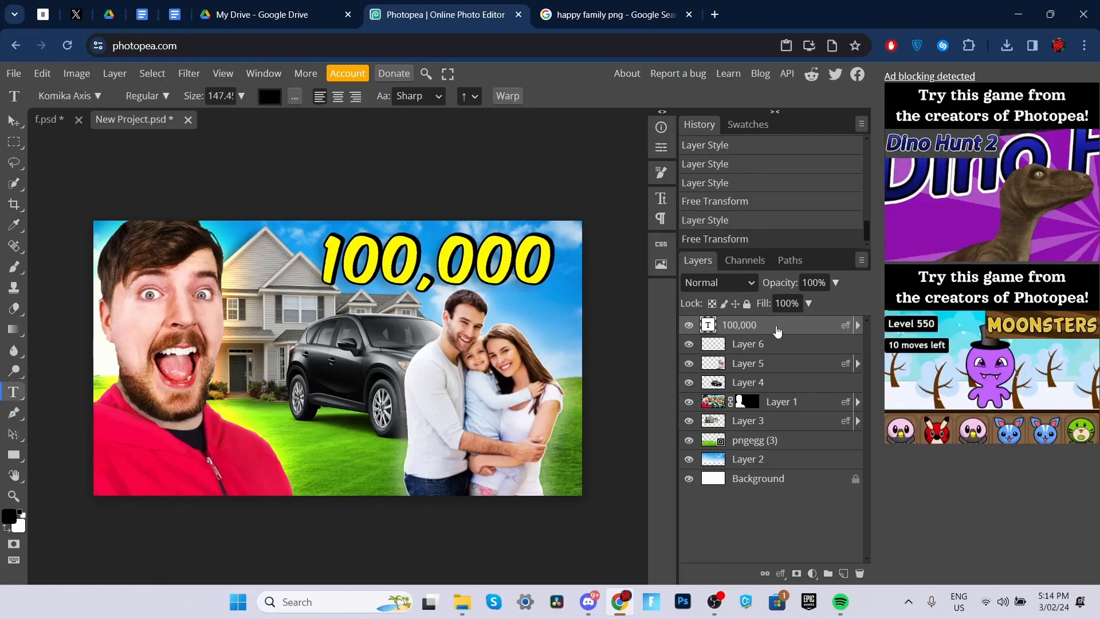
drag(776, 339, 778, 369)
key(v)
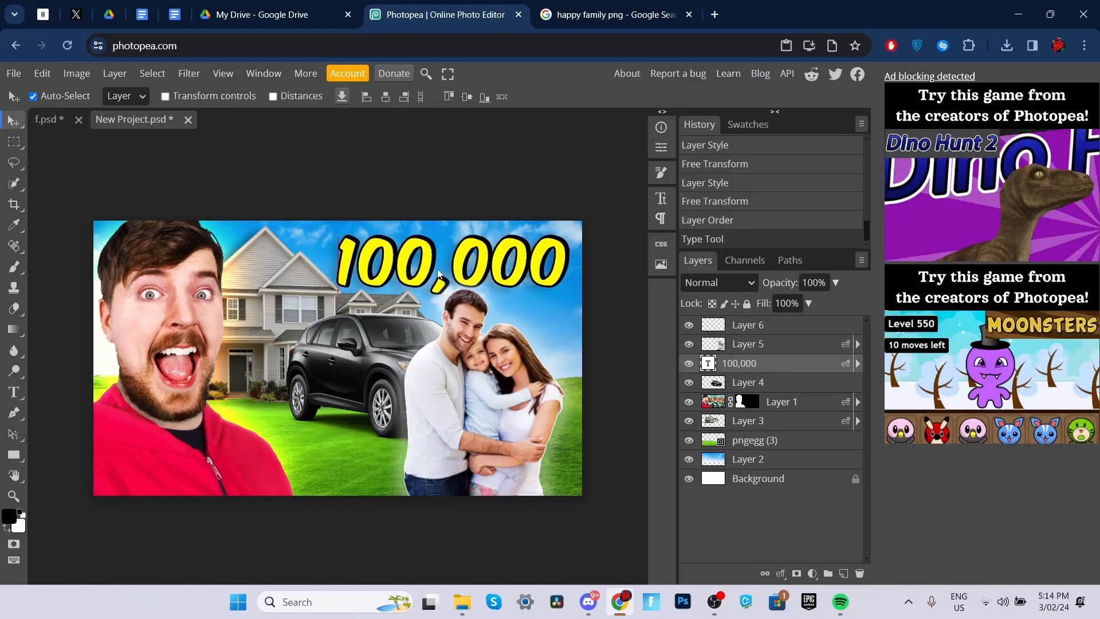